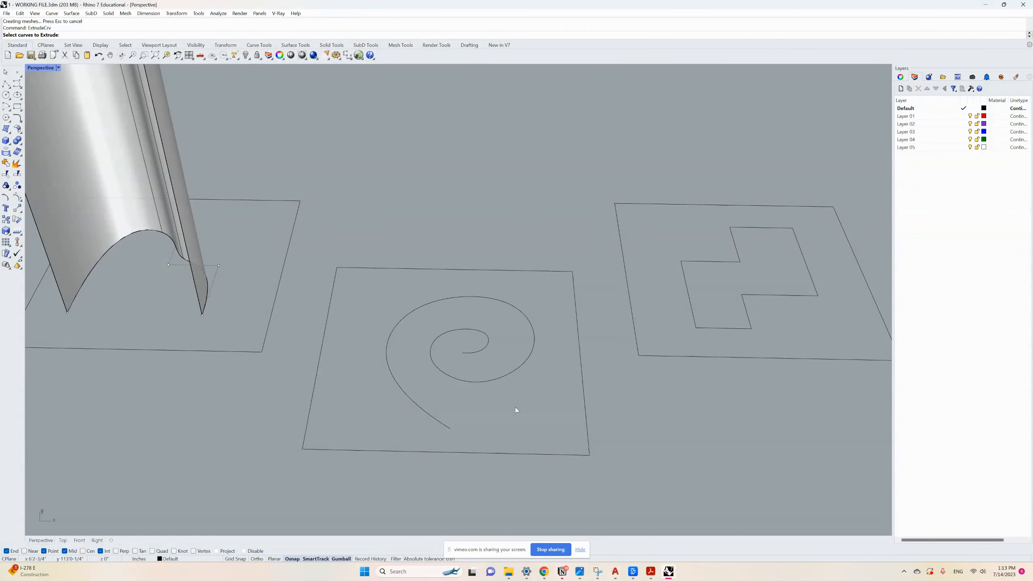
Extrude the spiral curve upward about 8.9 inches
drag(492, 371, 493, 373)
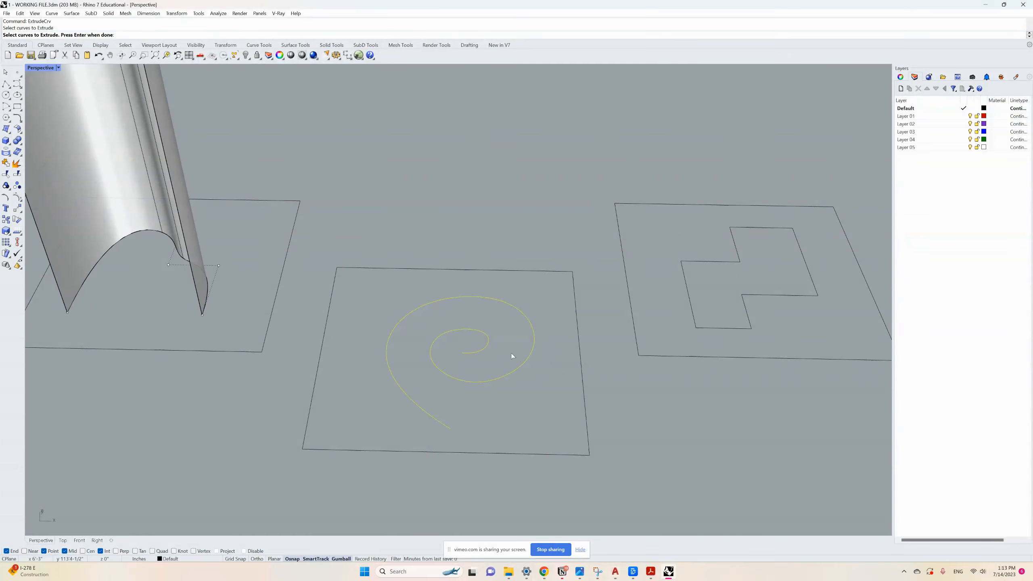
key(Return)
click(394, 275)
Extrude the closed stepped polyline beside the spiral into a capped solid about 11.2 inches high, with the Solid option set to Yes
scroll(305, 269, down, 4)
right_drag(305, 270, 346, 261)
scroll(459, 258, down, 3)
scroll(570, 341, up, 8)
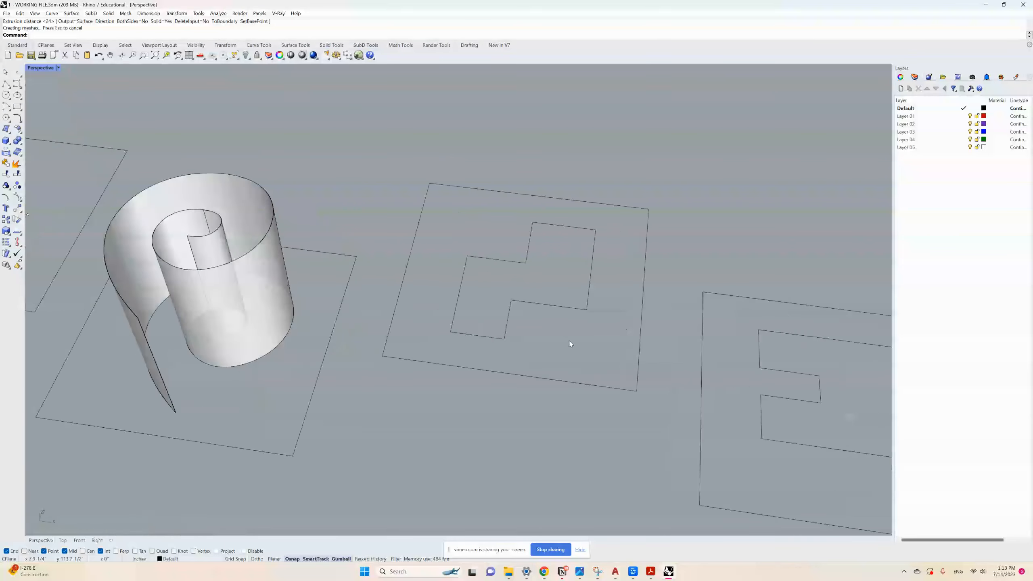
scroll(576, 341, down, 1)
drag(547, 328, 522, 272)
key(Return)
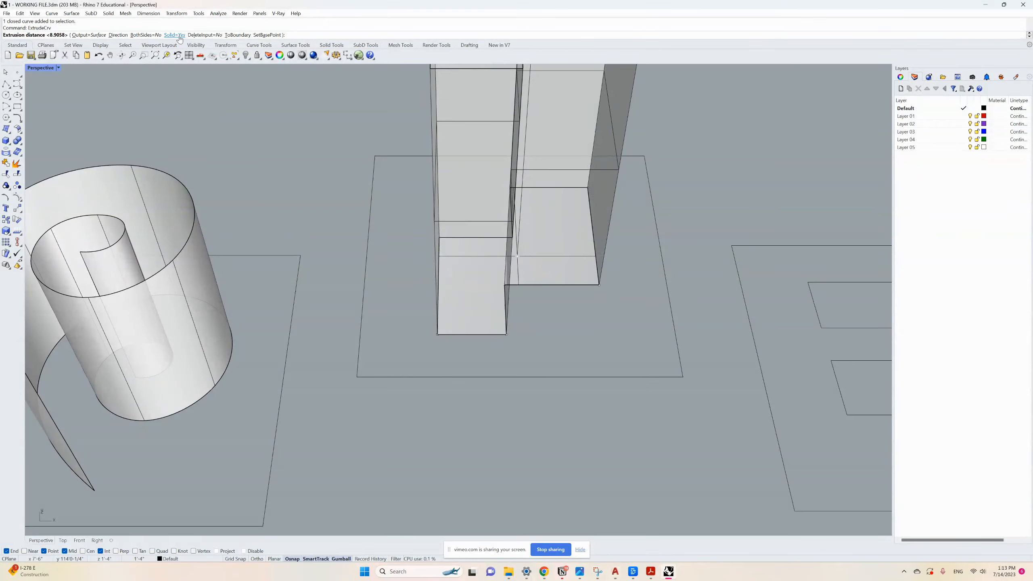
scroll(403, 305, down, 2)
right_drag(402, 310, 374, 240)
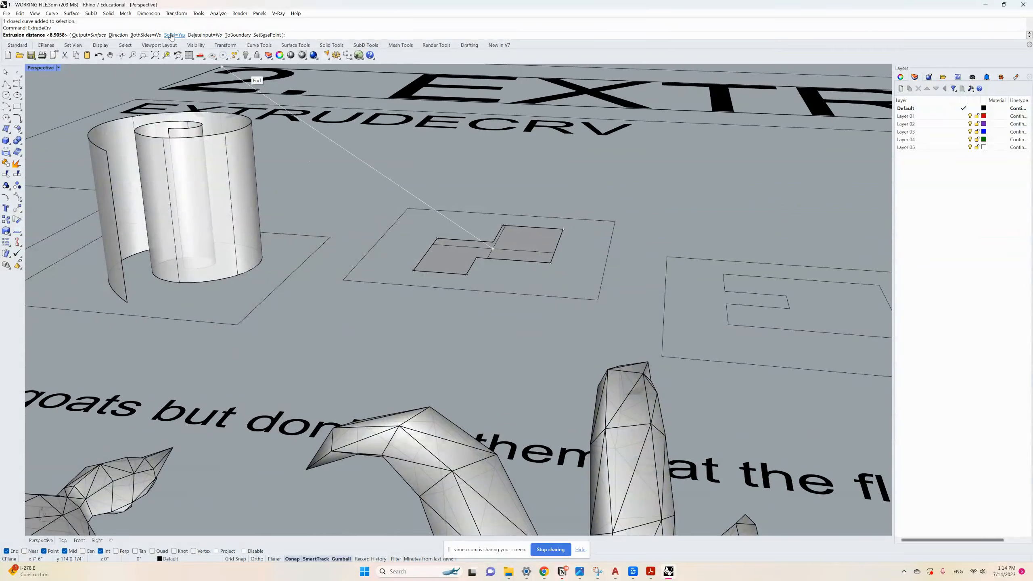
click(171, 36)
right_drag(526, 177, 476, 188)
click(174, 34)
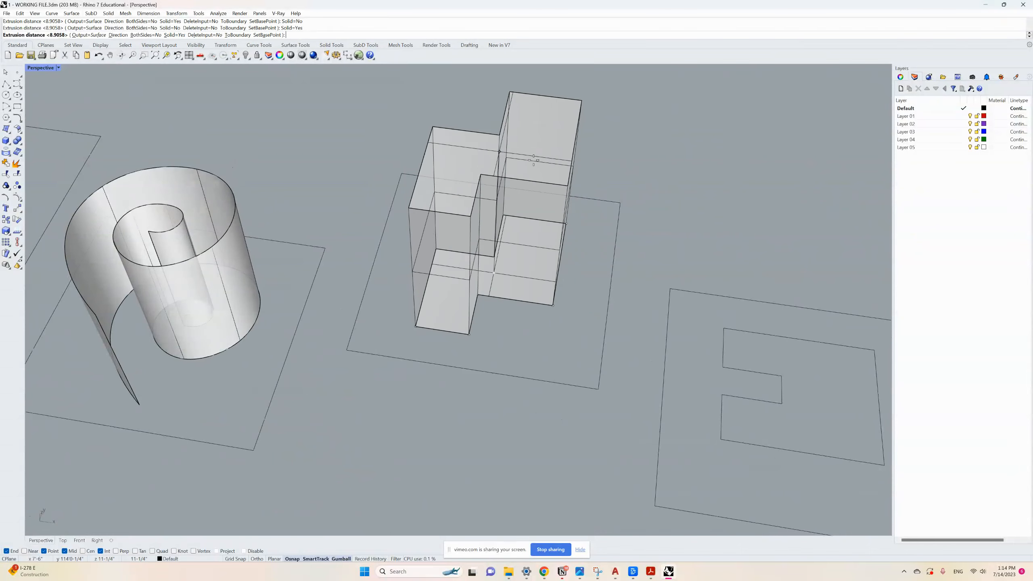
click(532, 147)
Extrude the notched rectangular outline about 9.7 inches high as open walls, with the Solid option set to No
right_drag(488, 204, 524, 207)
scroll(525, 264, up, 5)
right_drag(525, 260, 493, 210)
click(372, 269)
scroll(364, 243, down, 4)
right_drag(383, 252, 378, 227)
scroll(388, 259, down, 5)
scroll(563, 331, up, 5)
click(561, 325)
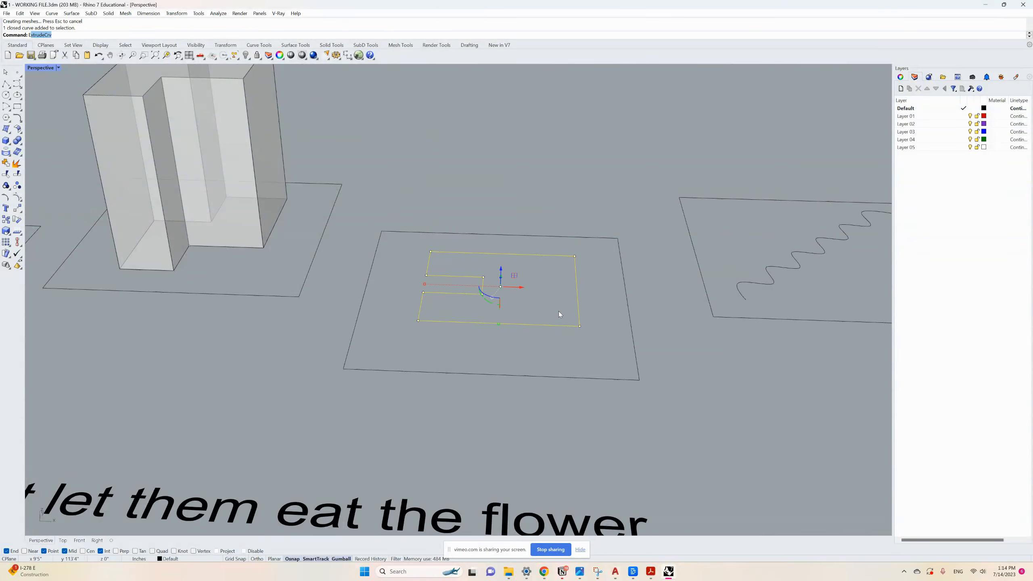
key(Return)
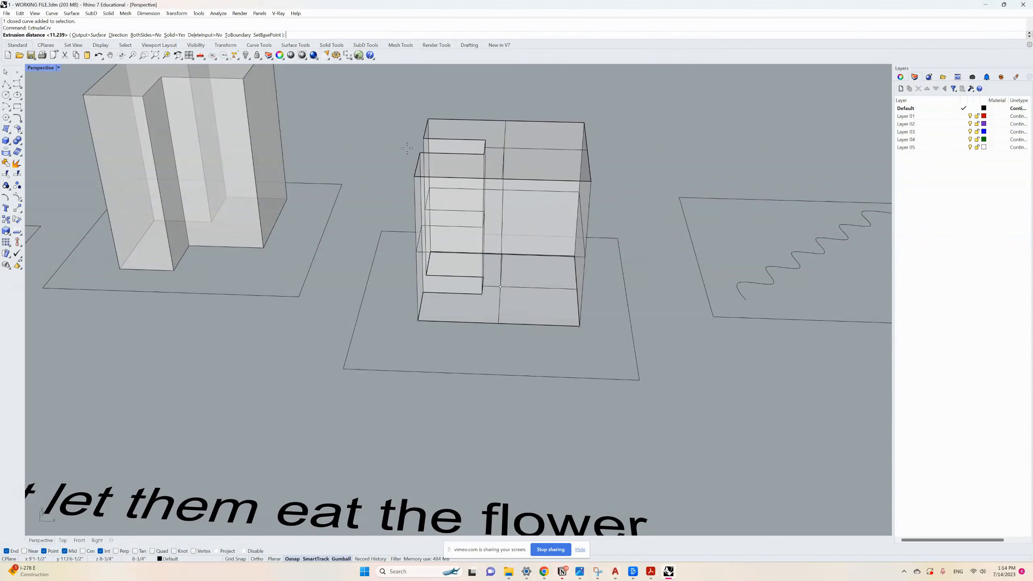
click(174, 35)
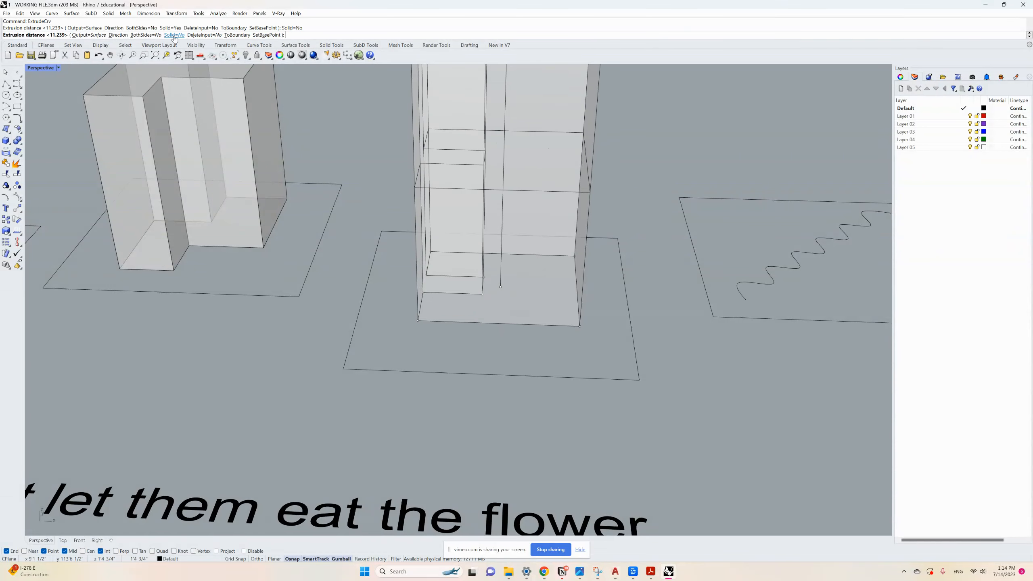
right_drag(500, 137, 472, 435)
click(520, 226)
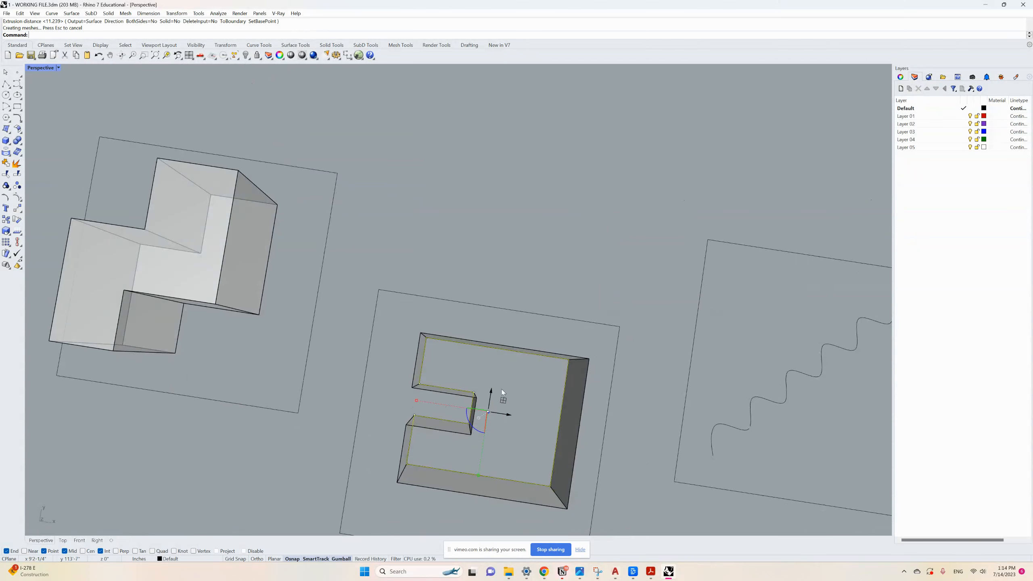
Extrude the diagonal wavy curve downward with a distance of -12
scroll(428, 215, down, 6)
scroll(738, 248, up, 4)
click(723, 333)
scroll(633, 253, down, 2)
scroll(633, 254, down, 2)
scroll(580, 313, up, 5)
drag(504, 213, 505, 218)
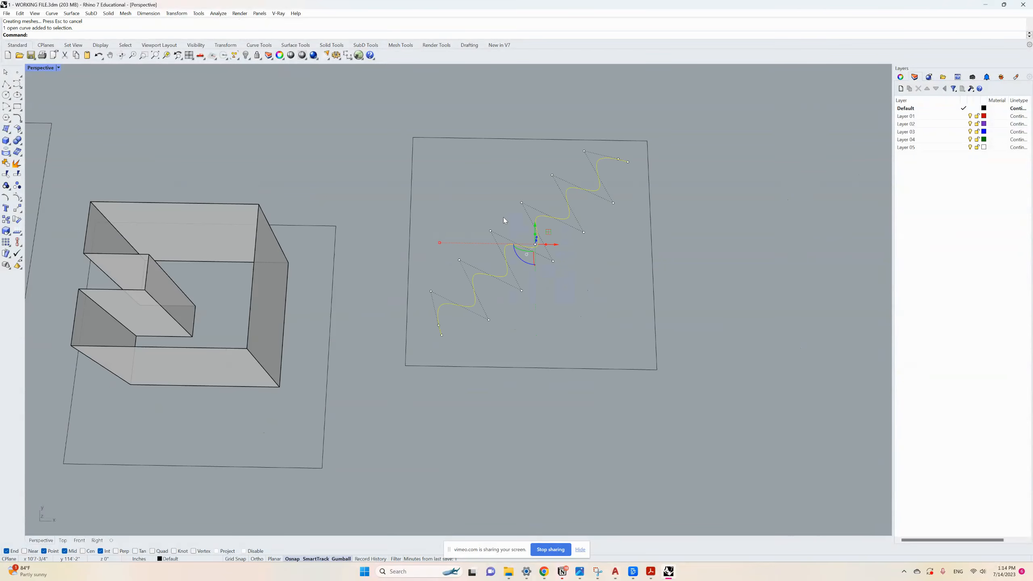
key(Return)
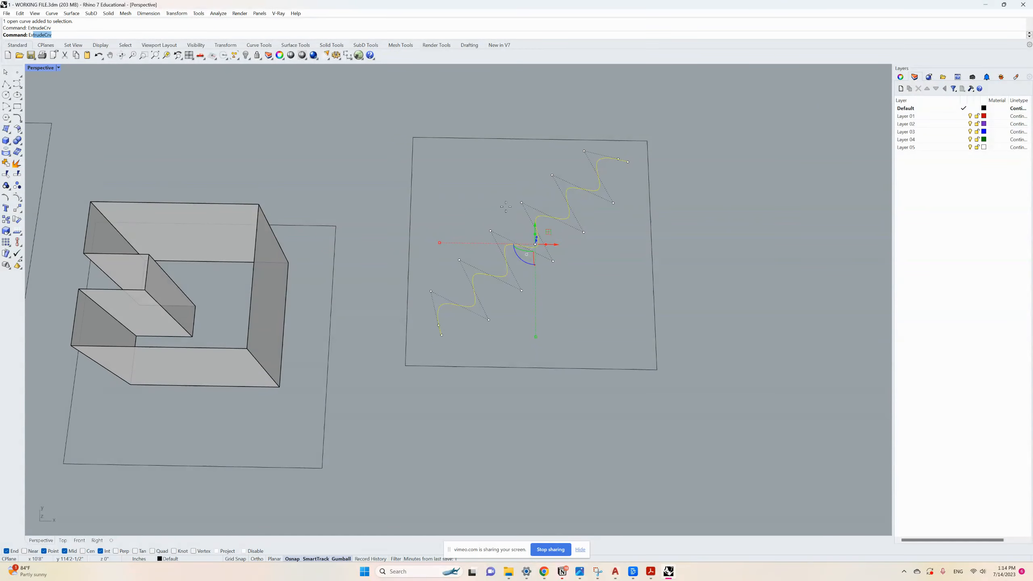
scroll(508, 89, down, 2)
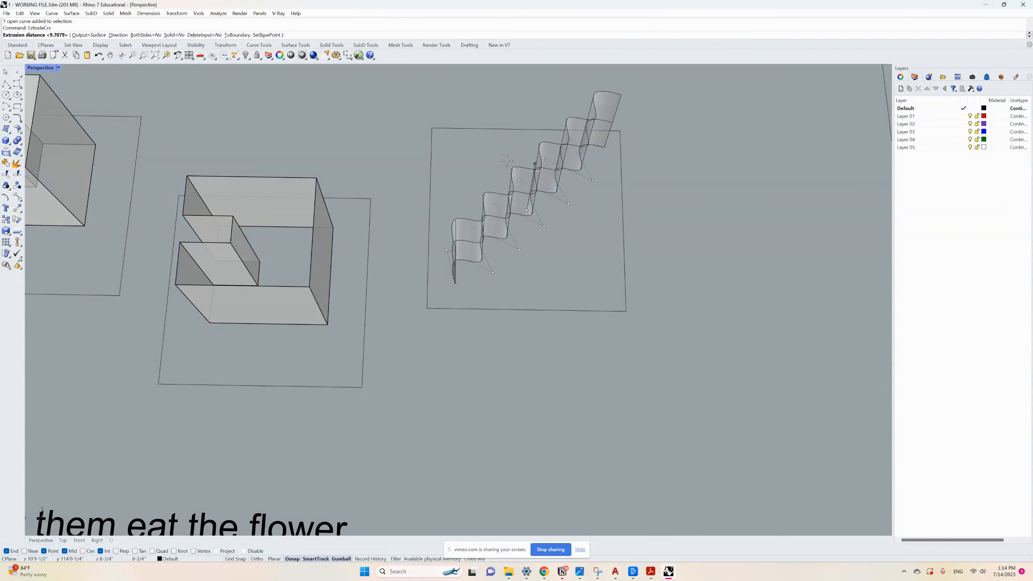
text(-12)
key(Return)
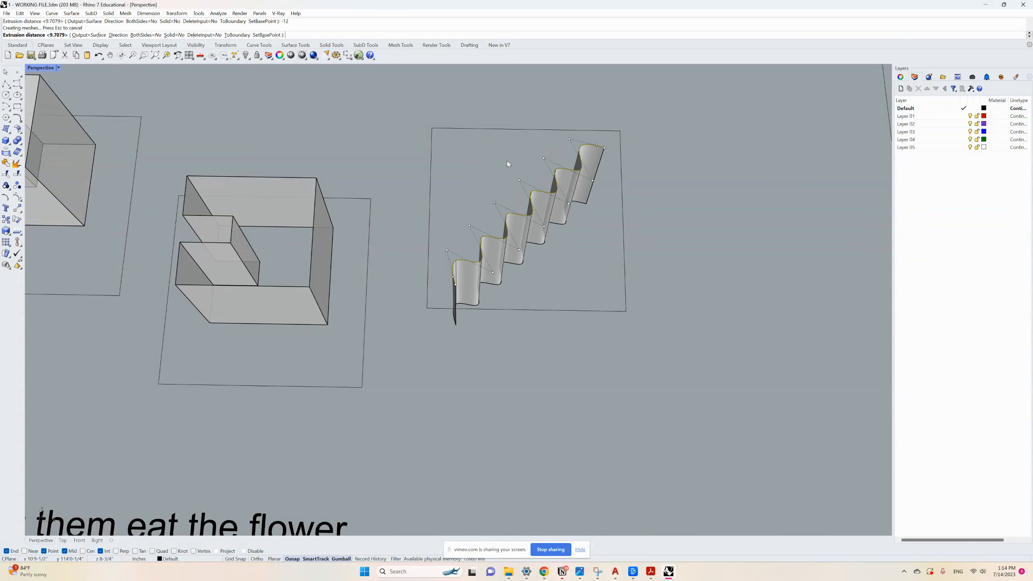
Examine the extruded curves from several angles, along with the area around the goats and the flower
right_drag(507, 161, 679, 260)
click(492, 270)
scroll(490, 251, down, 6)
right_drag(490, 251, 489, 290)
scroll(331, 263, down, 4)
scroll(257, 333, up, 4)
right_drag(378, 354, 369, 267)
scroll(363, 316, down, 2)
scroll(370, 267, up, 7)
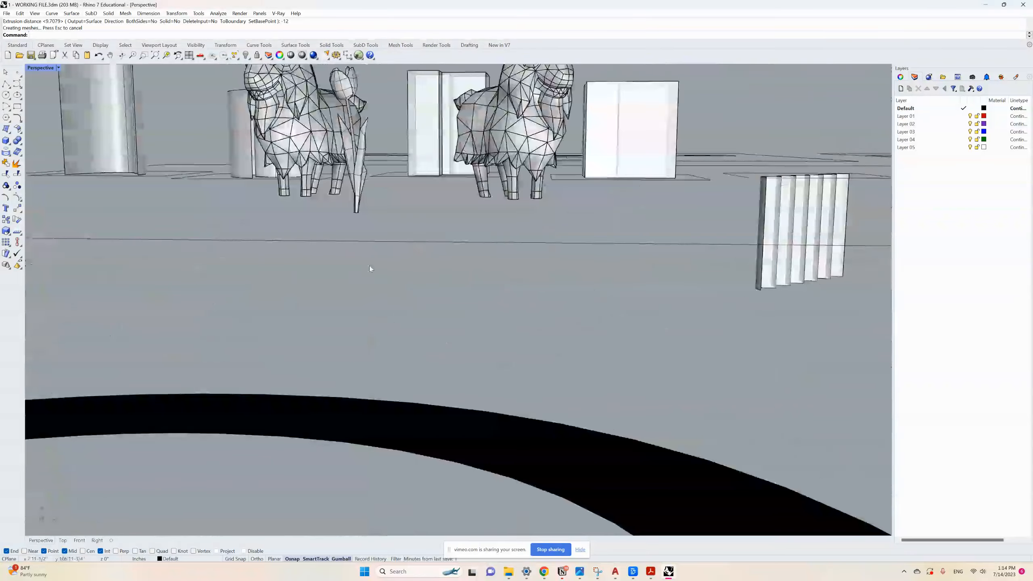
right_drag(496, 242, 402, 286)
scroll(508, 255, down, 5)
scroll(411, 269, down, 5)
scroll(425, 267, up, 2)
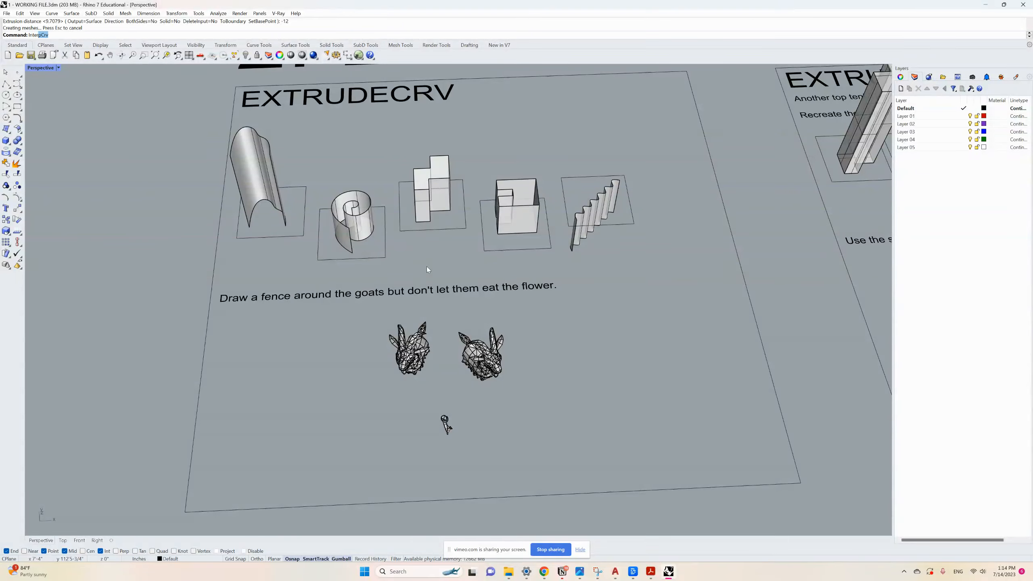
Draw a closed interpolated curve around both goats, bending it inward around the flower so the flower stays outside
key(Return)
click(221, 472)
click(218, 377)
click(274, 325)
click(359, 306)
click(532, 298)
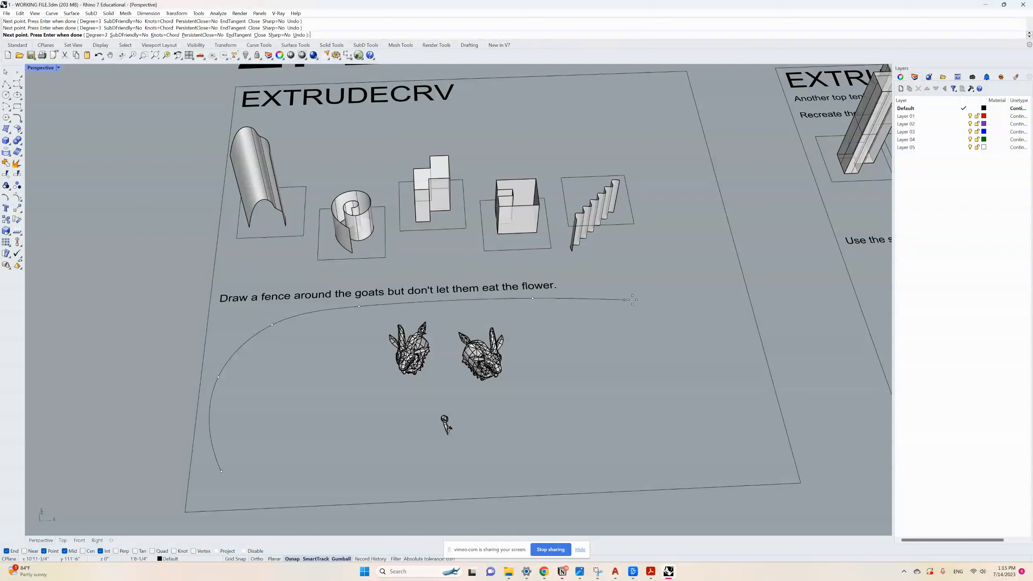
click(714, 284)
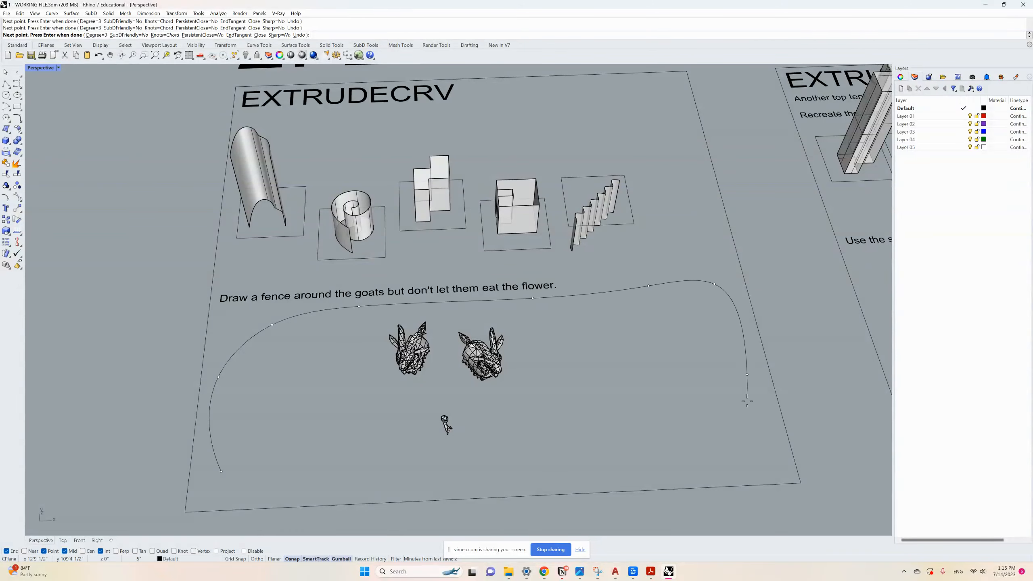
click(521, 473)
click(484, 417)
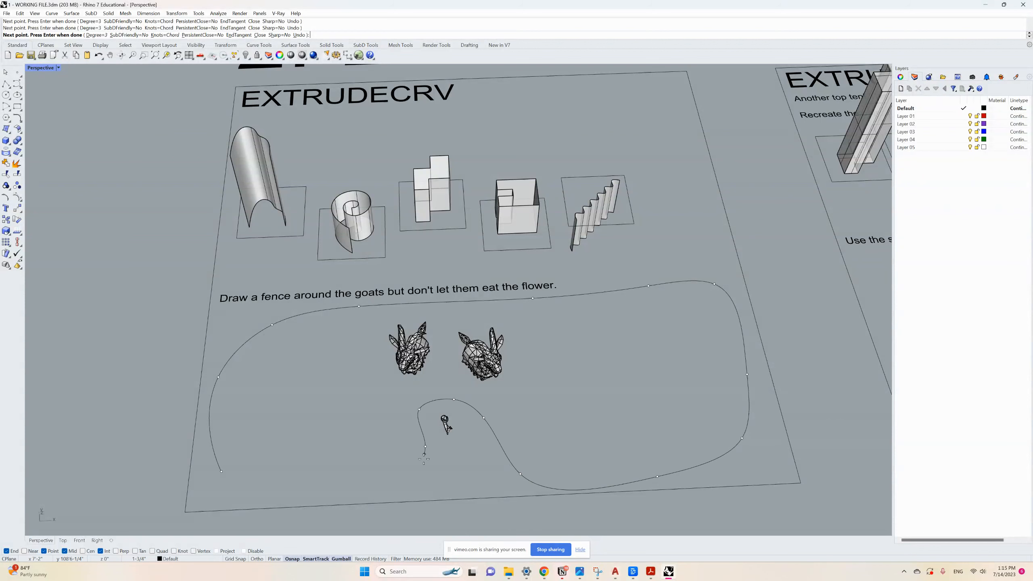
click(221, 472)
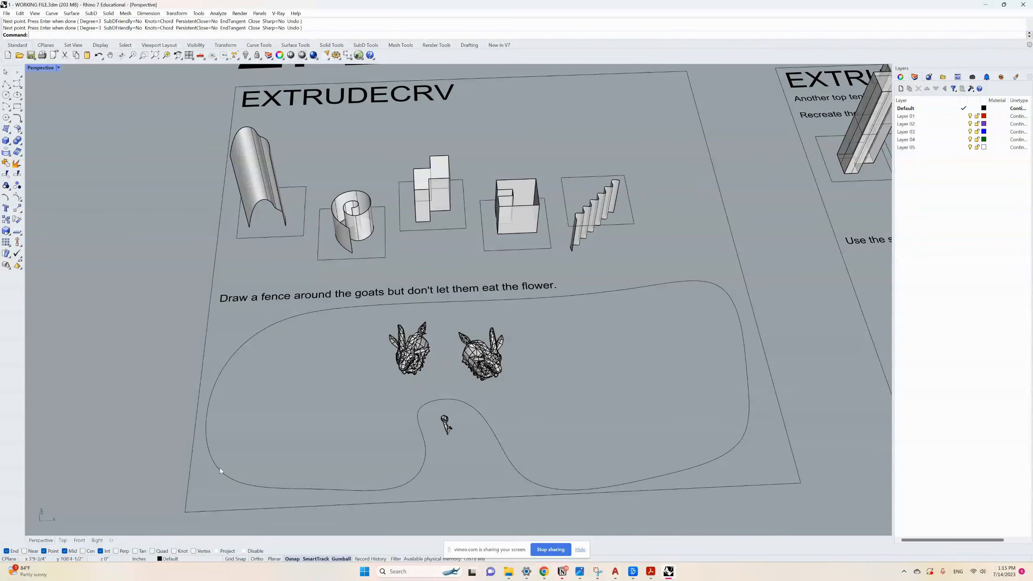
Extrude the closed curve around the goats upward into an uncapped fence, with the Solid option set to No
drag(275, 346, 256, 321)
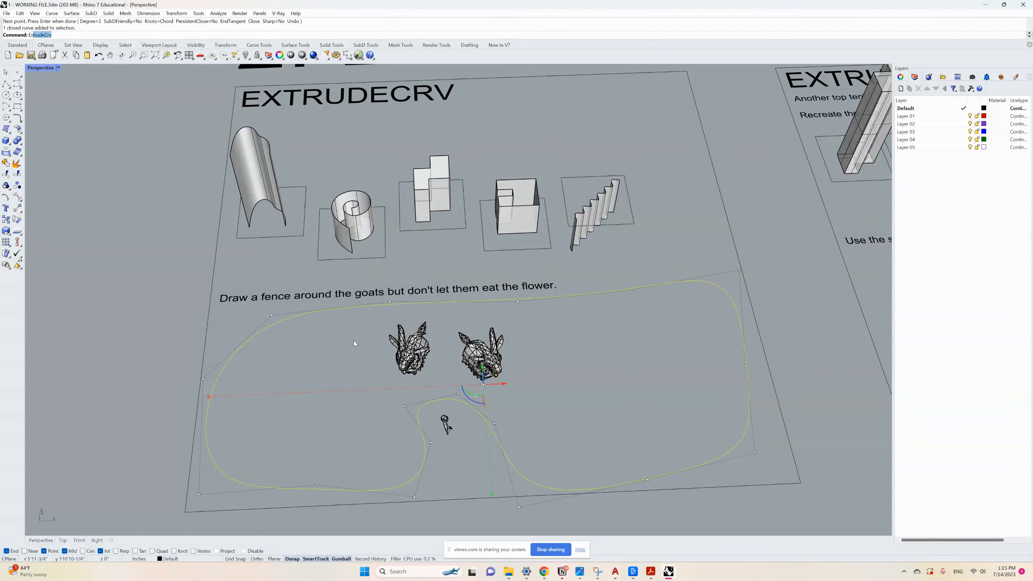
key(Return)
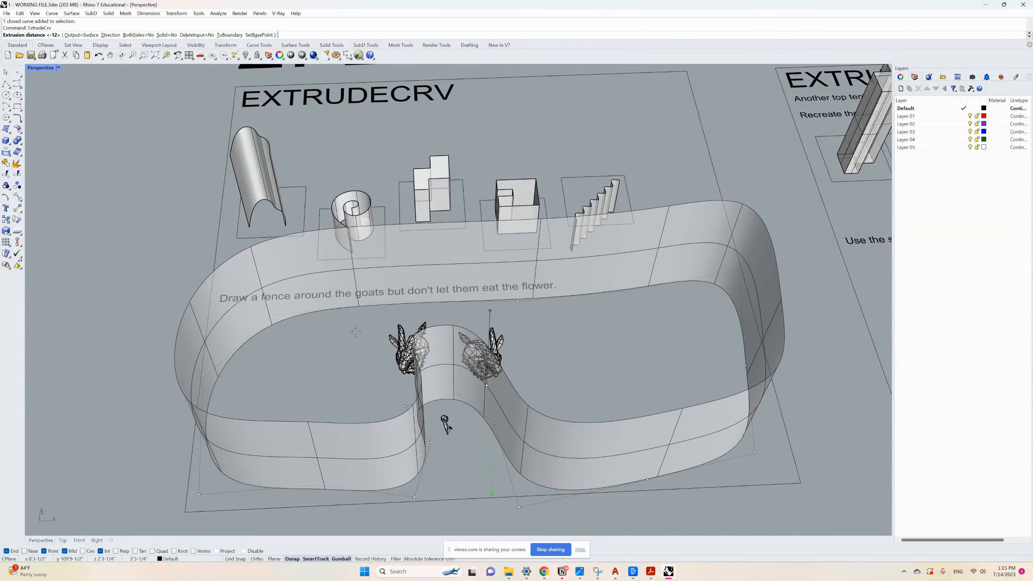
right_drag(352, 346, 369, 324)
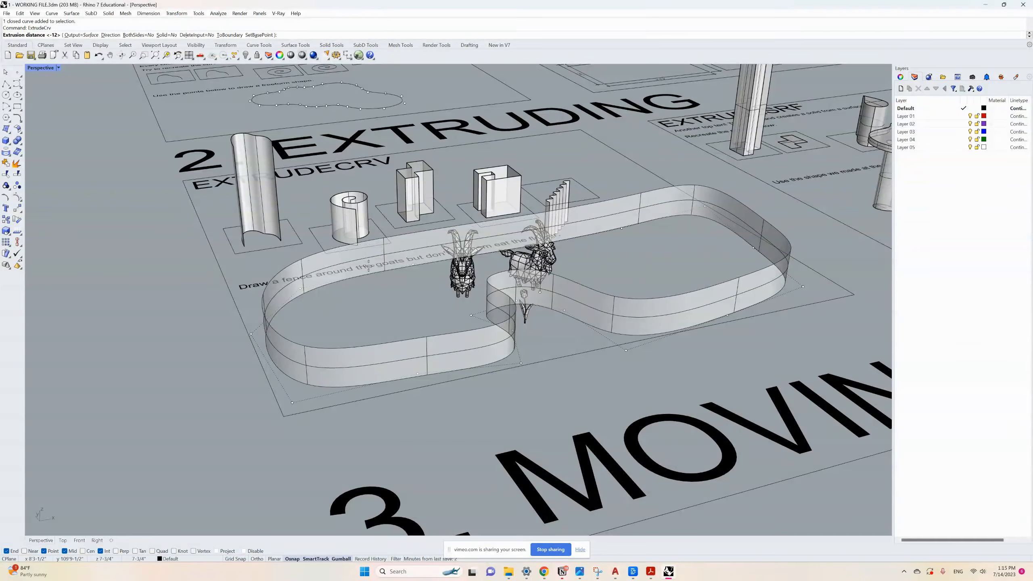
click(374, 231)
Examine the EXTRUDESRF exercise, including its instructions, sample objects and the surfaces provided for recreating them
mouse_move(372, 259)
right_down()
mouse_move(375, 271)
mouse_move(346, 290)
mouse_move(384, 351)
right_up()
scroll(382, 345, down, 2)
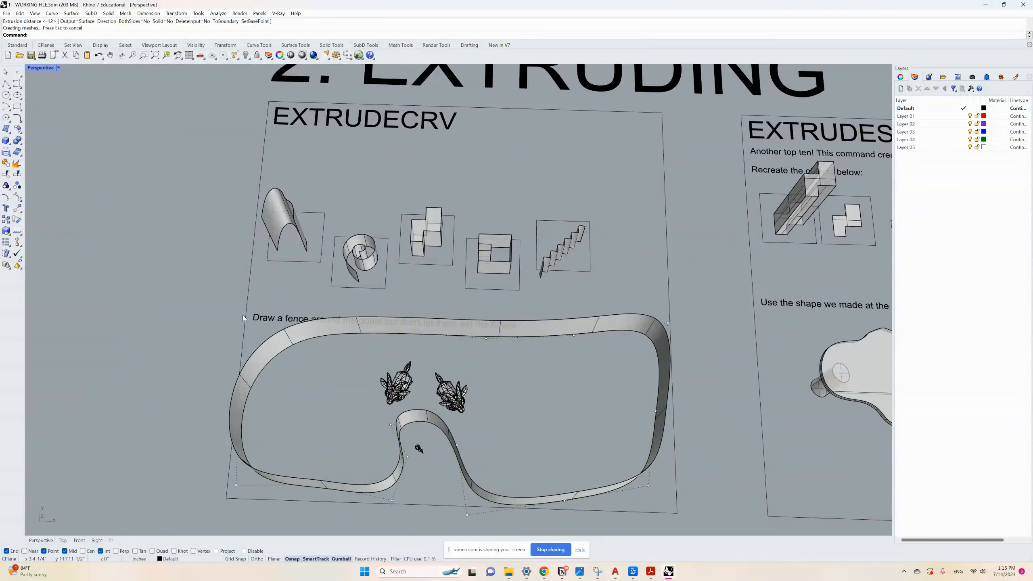
scroll(115, 262, down, 3)
scroll(478, 265, up, 5)
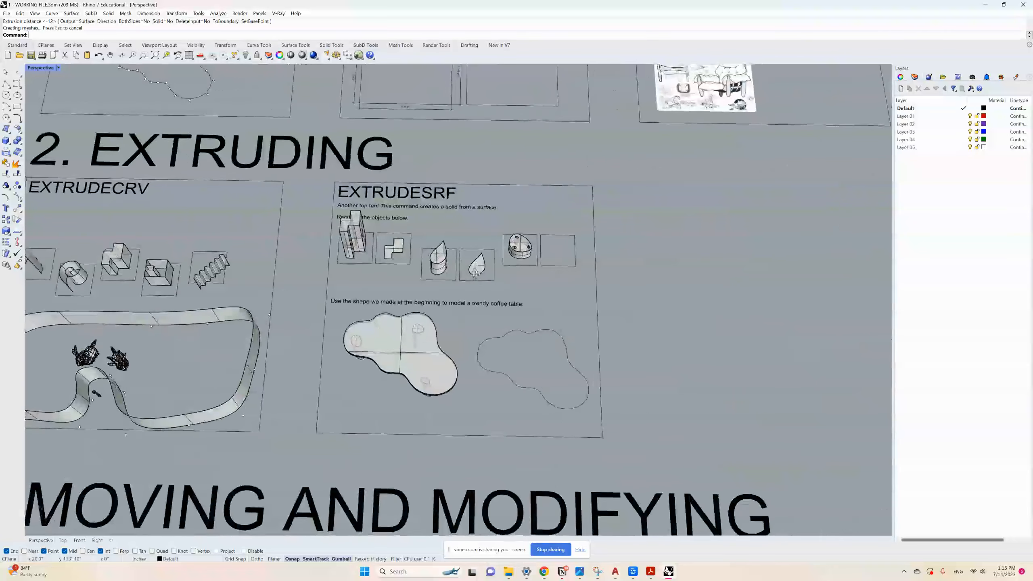
right_drag(478, 263, 483, 265)
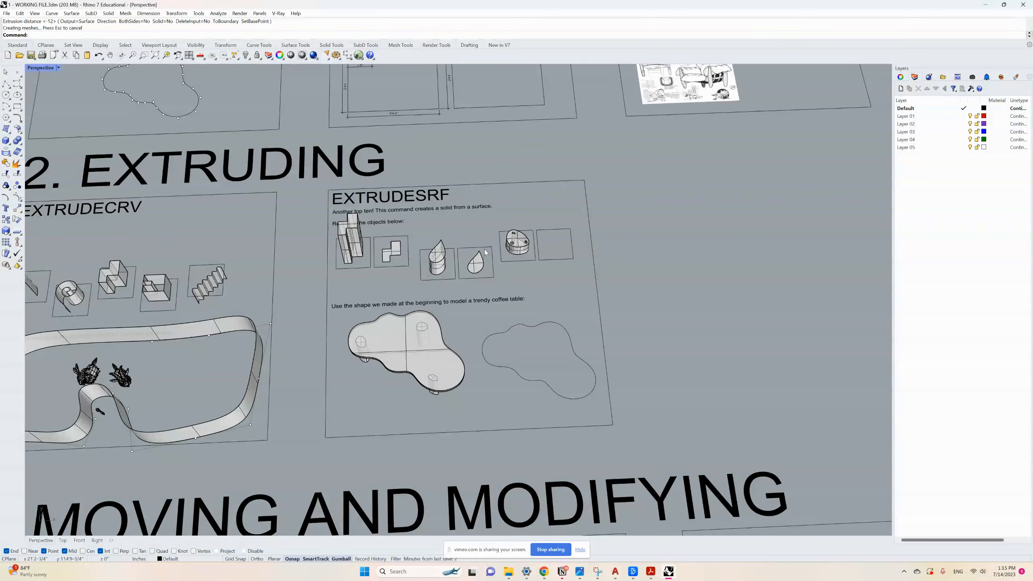
scroll(484, 245, up, 2)
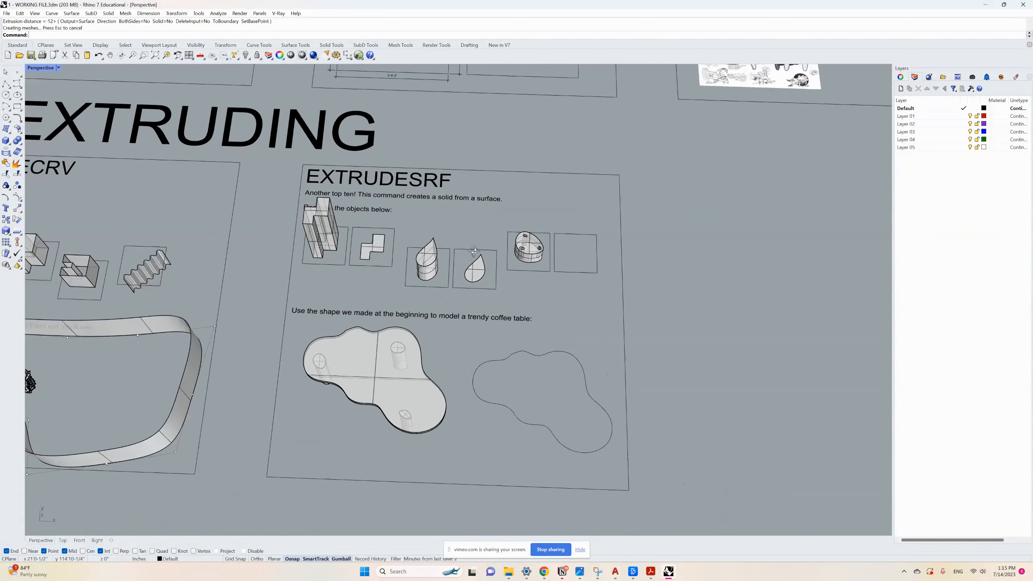
scroll(440, 264, up, 4)
scroll(441, 264, down, 2)
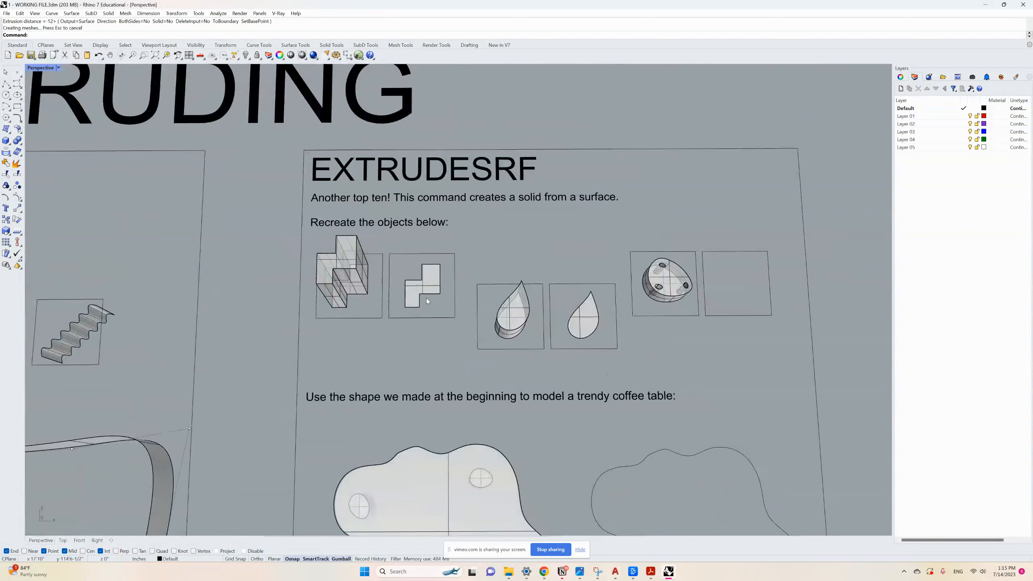
Extrude the stepped surface with ExtrudeSrf into a solid, matching its height to the top of the neighbouring sample object
scroll(426, 298, up, 4)
click(440, 288)
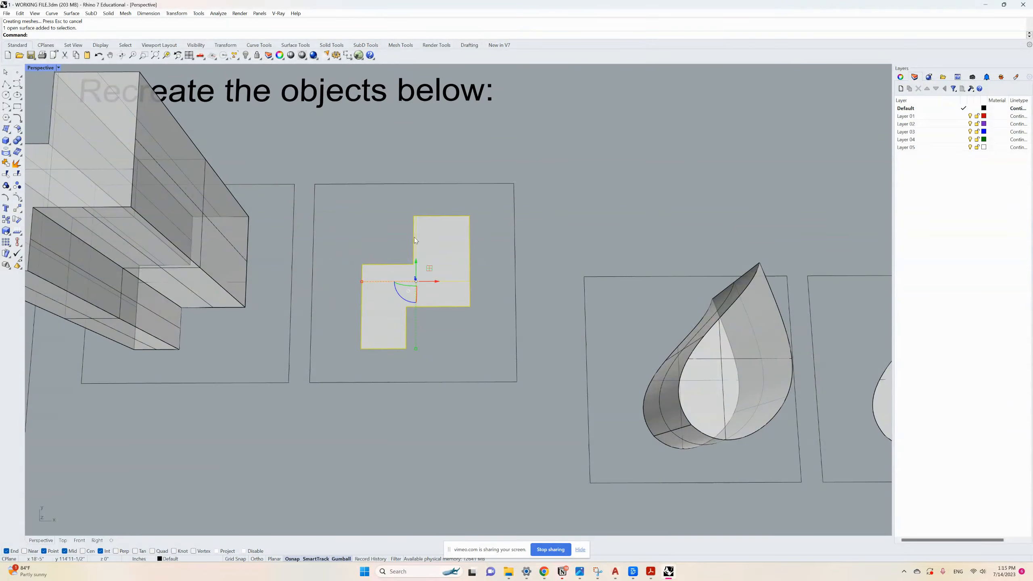
text(ExtrudeSrf)
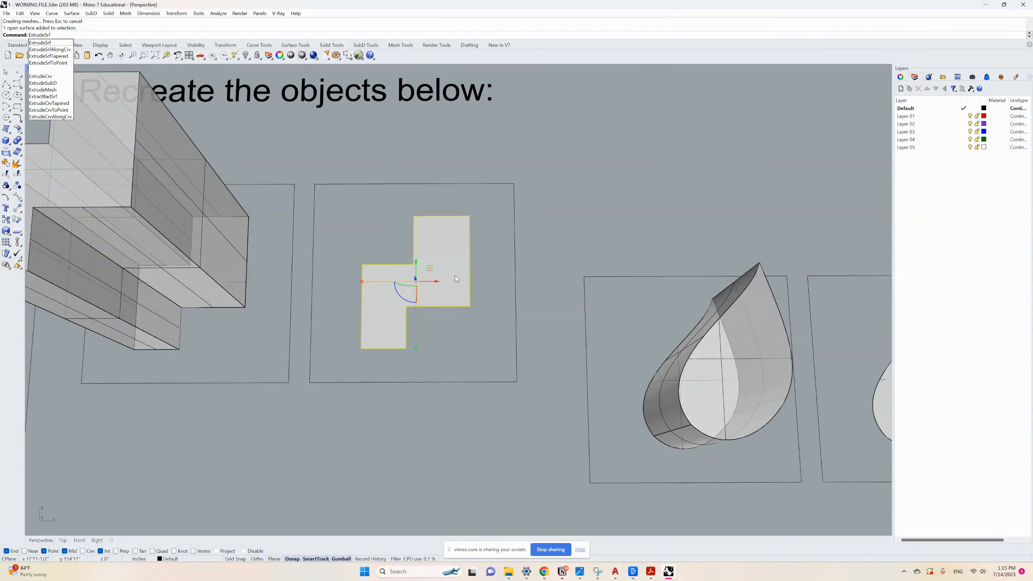
key(Return)
right_drag(456, 276, 450, 249)
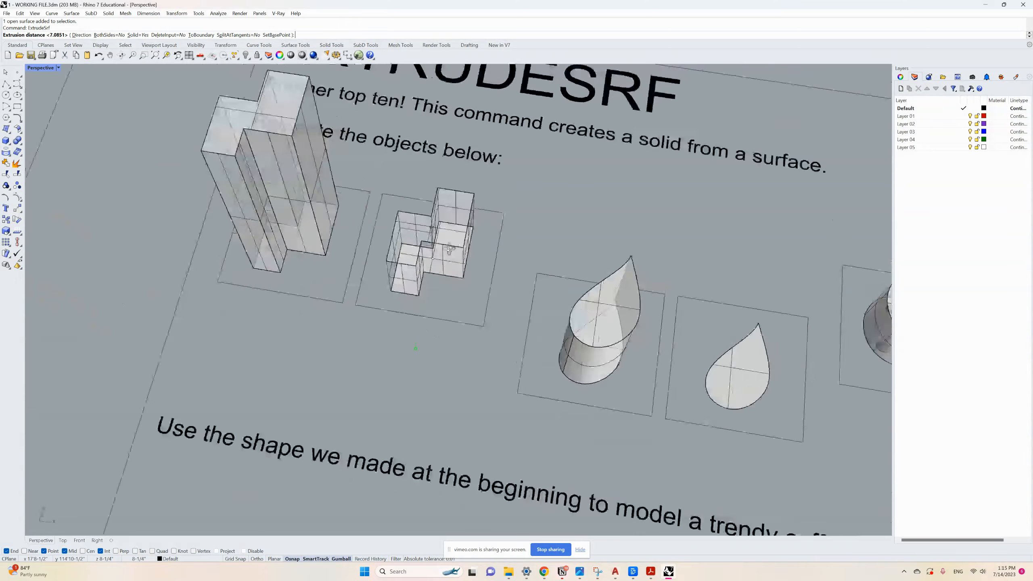
scroll(450, 249, down, 3)
scroll(431, 192, down, 3)
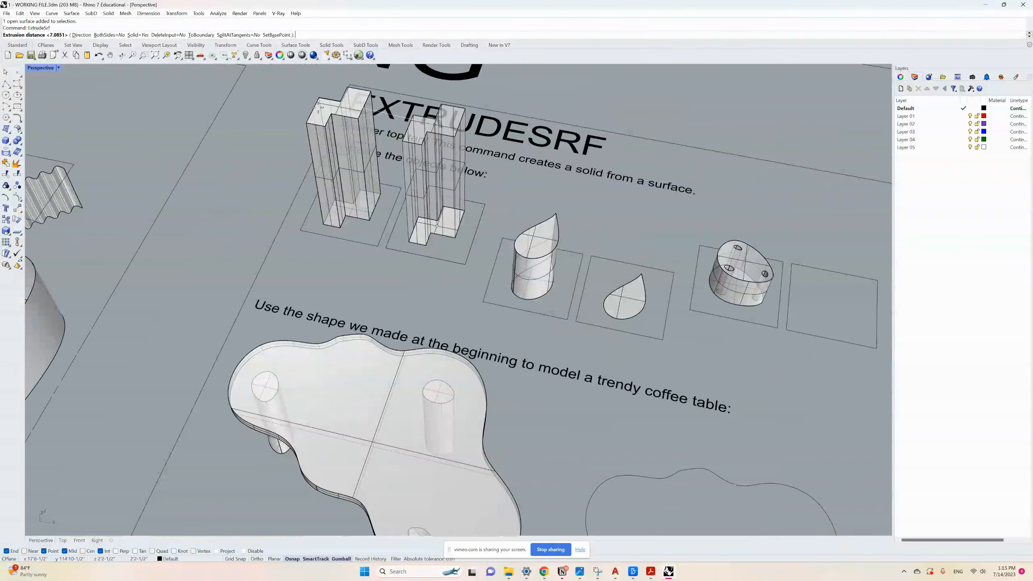
click(308, 122)
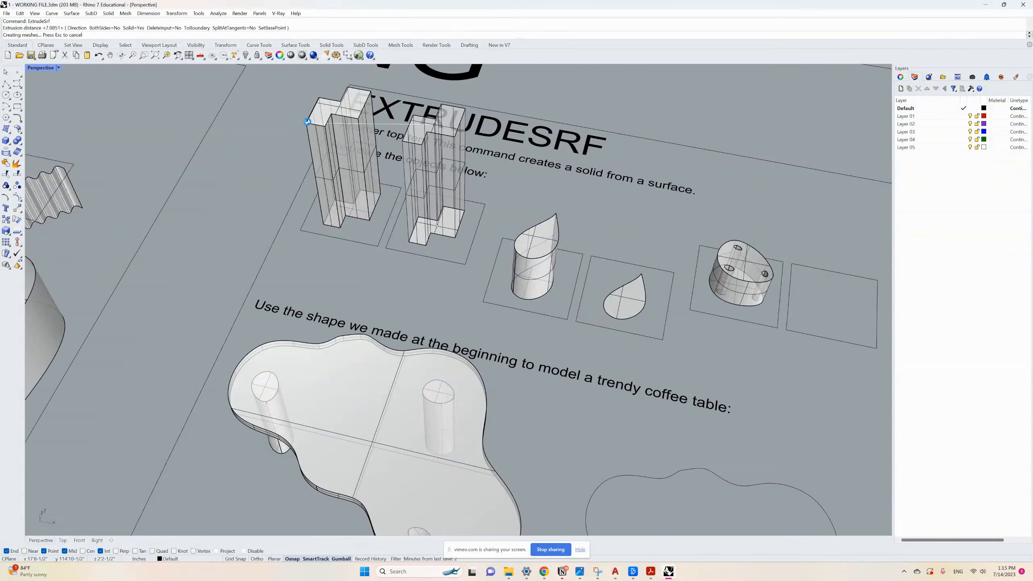
Extrude the flat teardrop surface beside its sample into a 36-inch-tall solid with ExtrudeSrf
scroll(399, 184, down, 2)
right_drag(398, 184, 370, 173)
scroll(377, 209, down, 2)
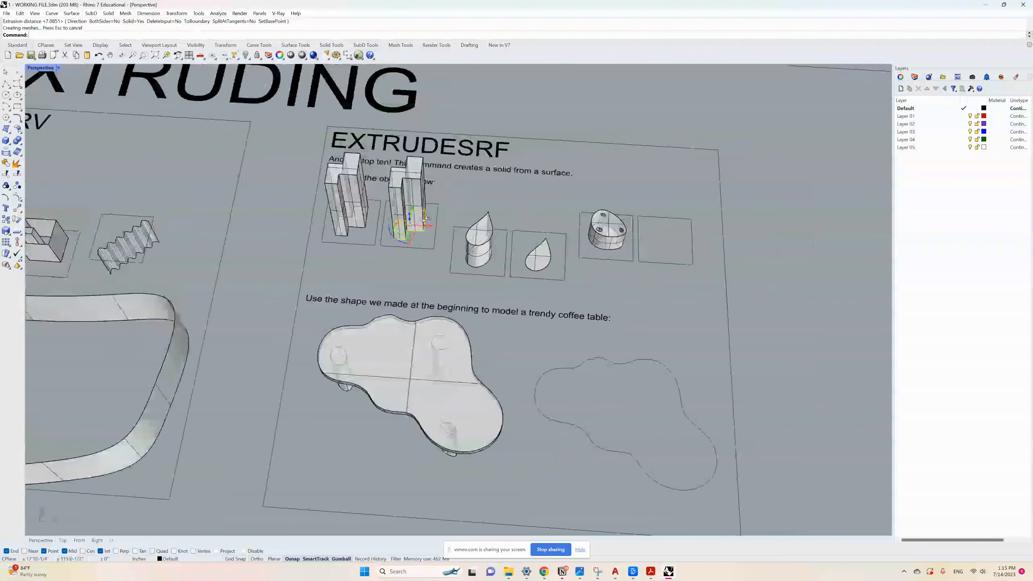
right_drag(376, 209, 329, 210)
key(Escape)
scroll(541, 254, up, 14)
click(540, 302)
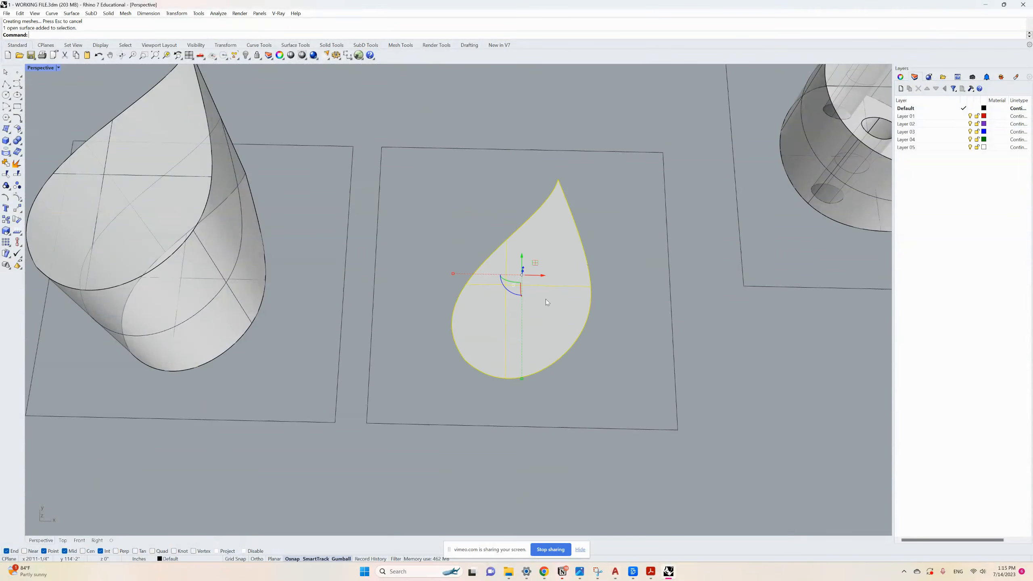
text(ExtrudeSrf)
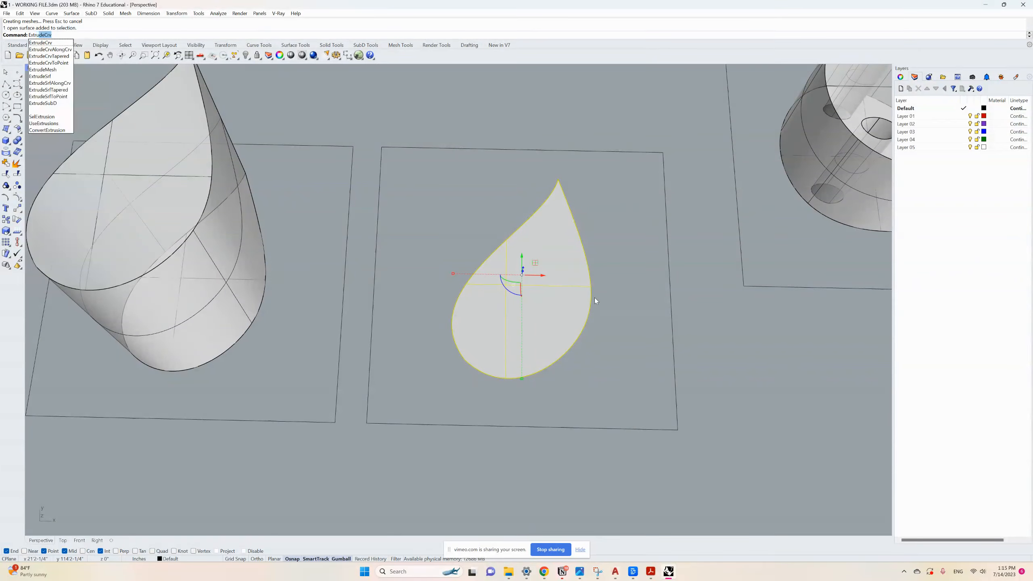
key(Return)
scroll(518, 282, down, 3)
right_drag(517, 282, 513, 176)
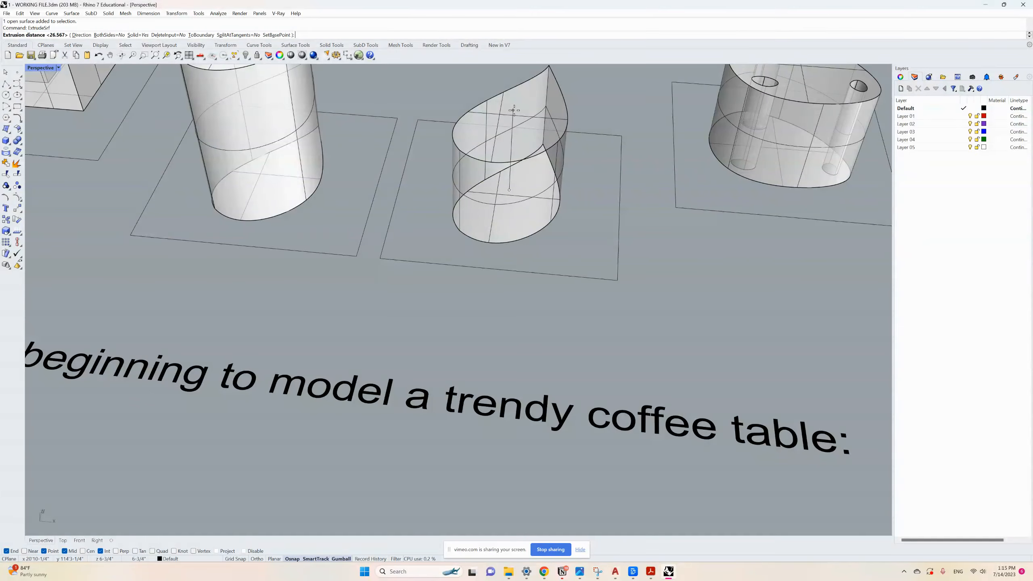
text(36)
key(Return)
Examine the rounded three-hole sample solid from several angles and the empty frame beside it
scroll(434, 203, down, 5)
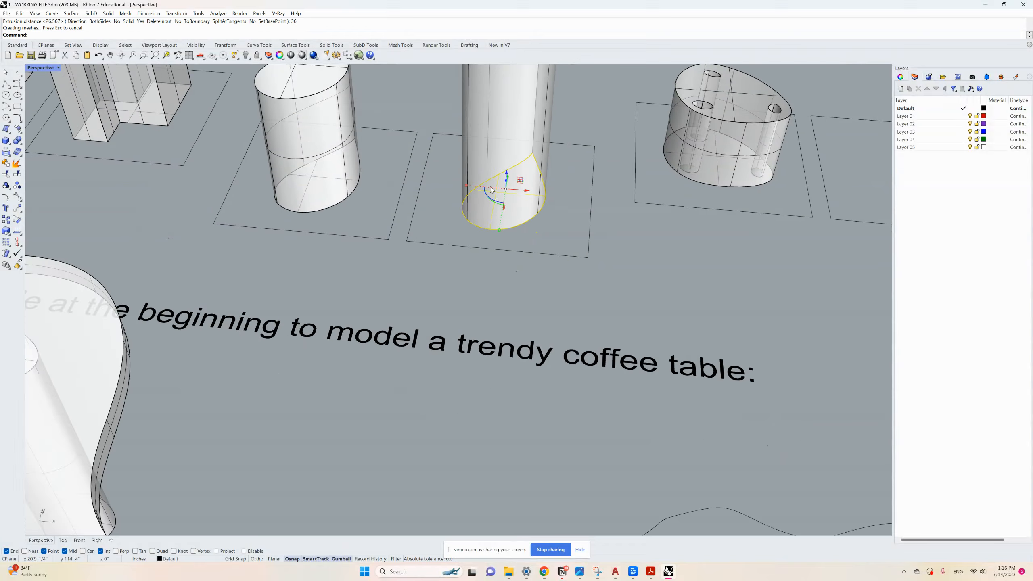
scroll(434, 203, down, 3)
scroll(553, 147, up, 8)
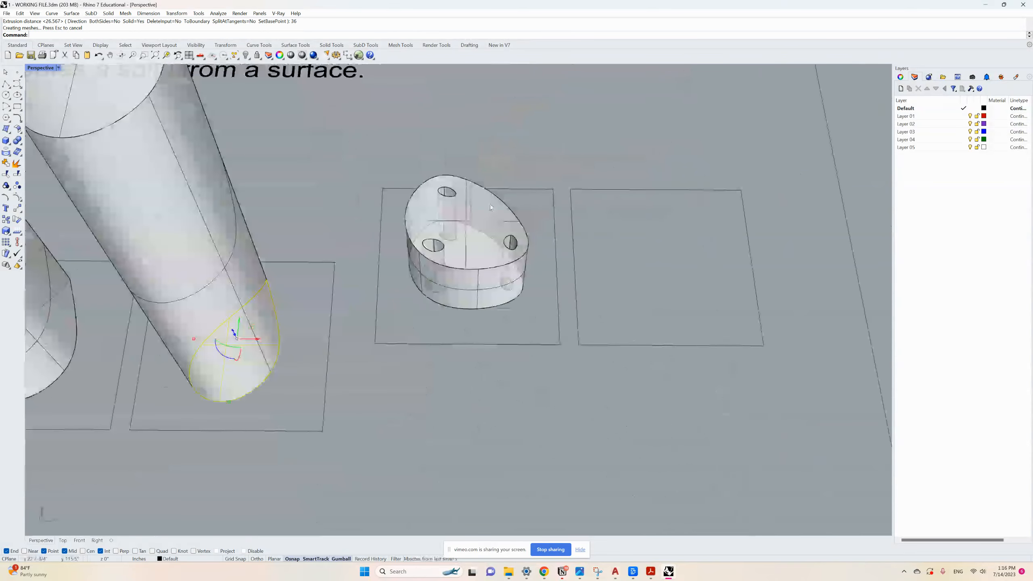
scroll(448, 211, down, 3)
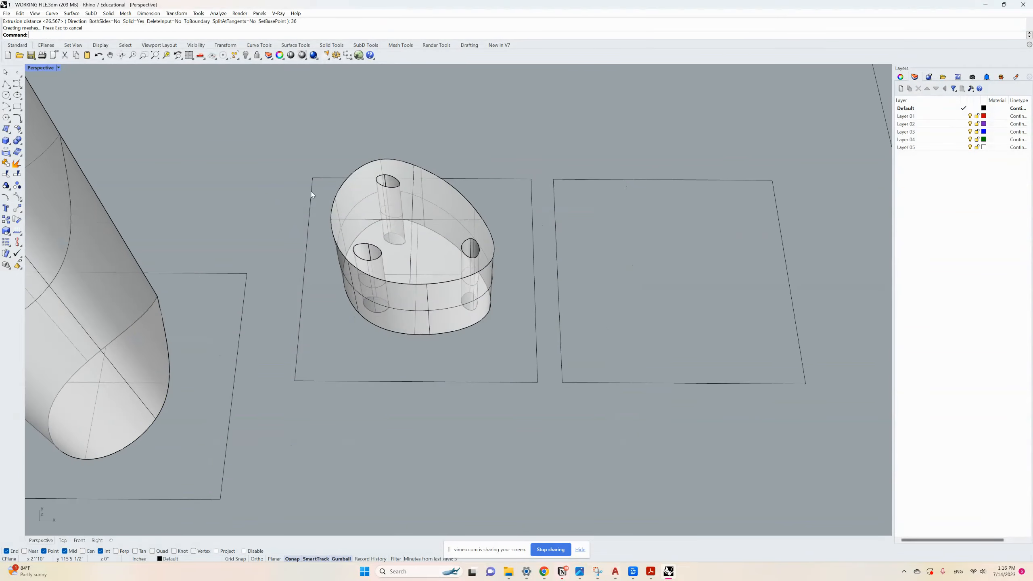
right_drag(419, 208, 420, 224)
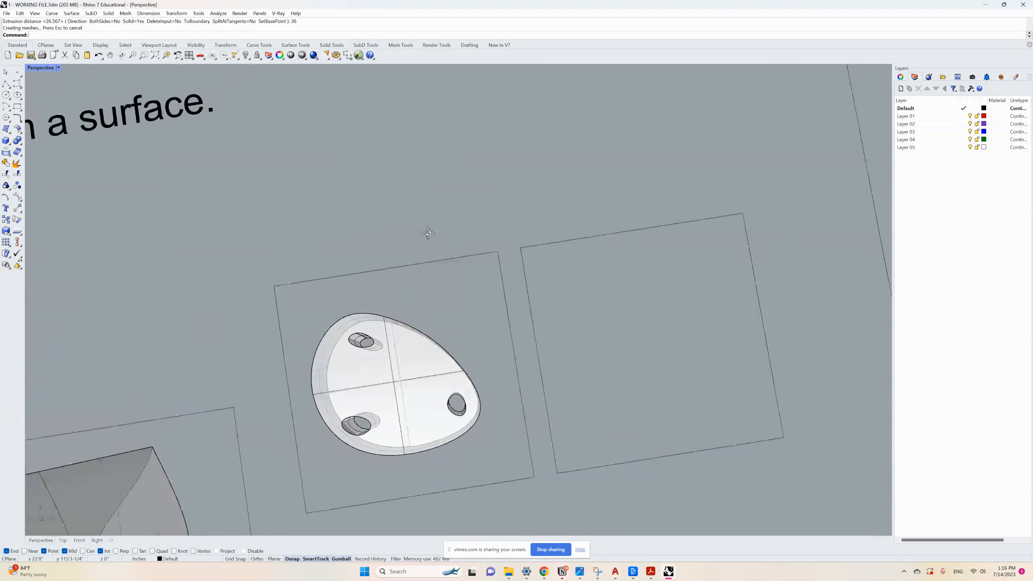
scroll(420, 223, down, 2)
scroll(553, 368, up, 3)
right_drag(554, 367, 548, 363)
scroll(410, 289, down, 3)
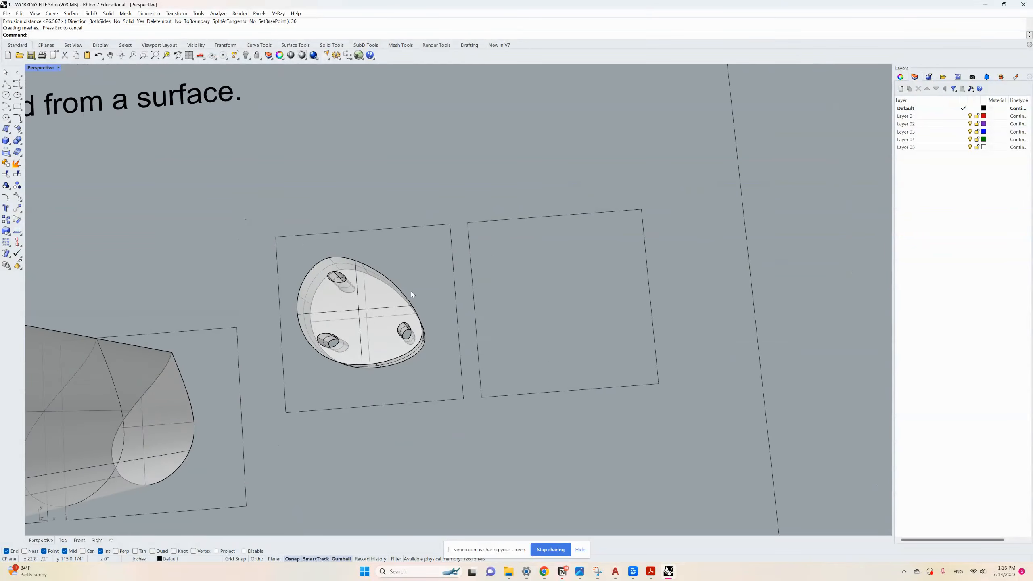
right_drag(410, 288, 408, 286)
scroll(580, 290, up, 3)
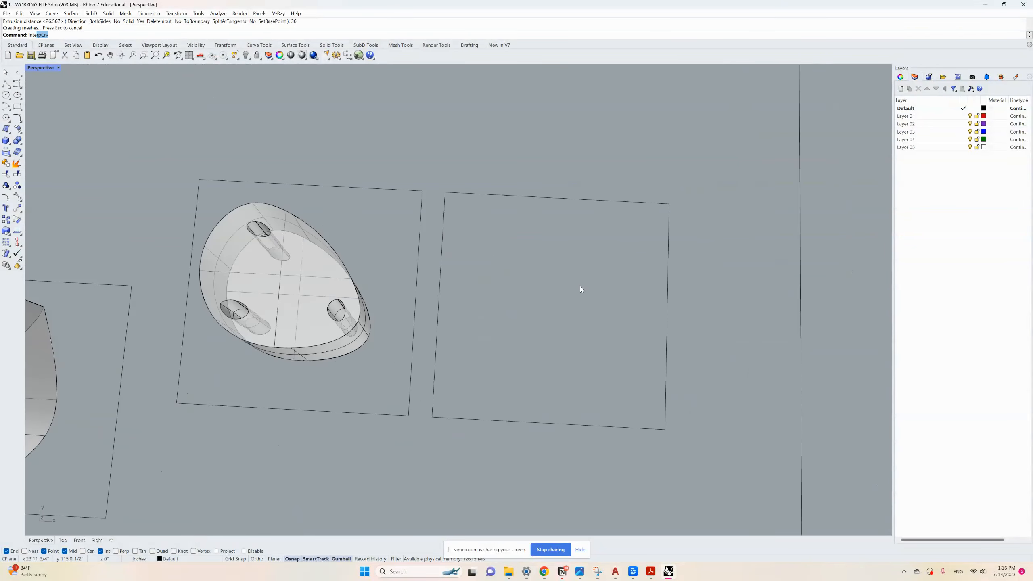
Draw a closed egg-shaped interpolated curve in the empty frame, following the outer outline of the three-hole sample
key(Return)
click(620, 291)
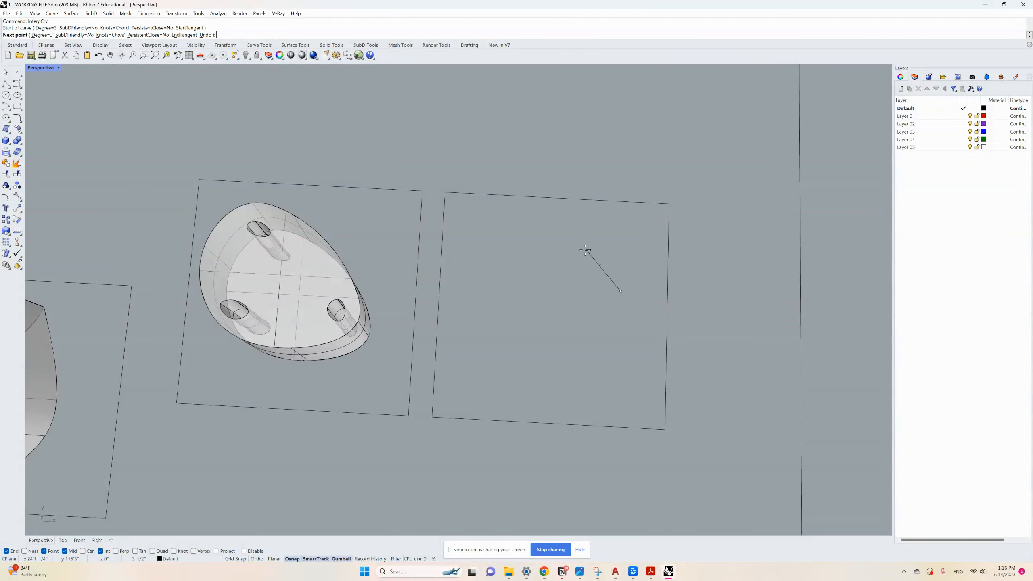
click(572, 245)
click(500, 240)
click(477, 310)
click(514, 371)
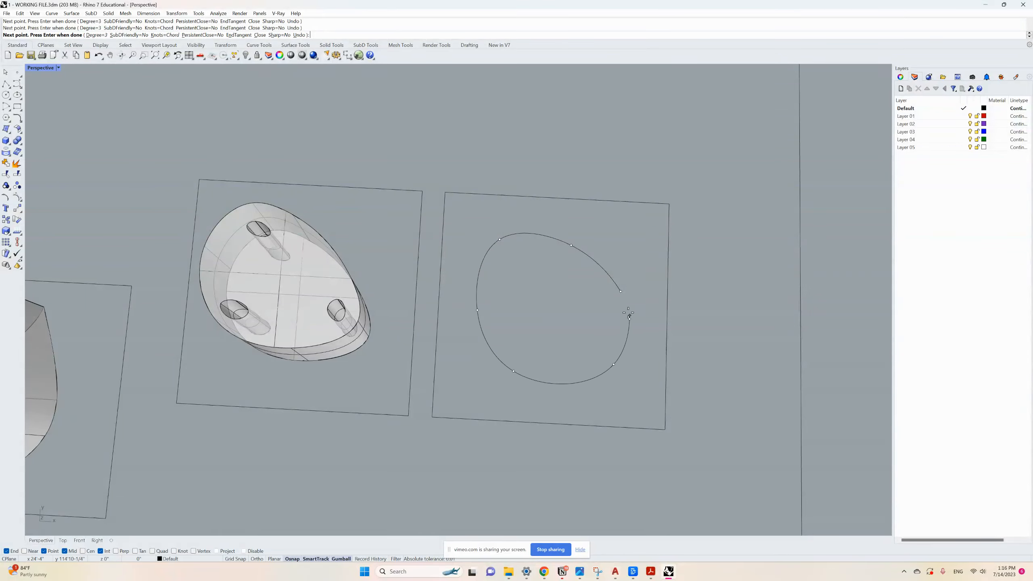
click(620, 291)
Draw a small closed interpolated curve inside the upper-left end of the egg-shaped outline as the first hole
key(Return)
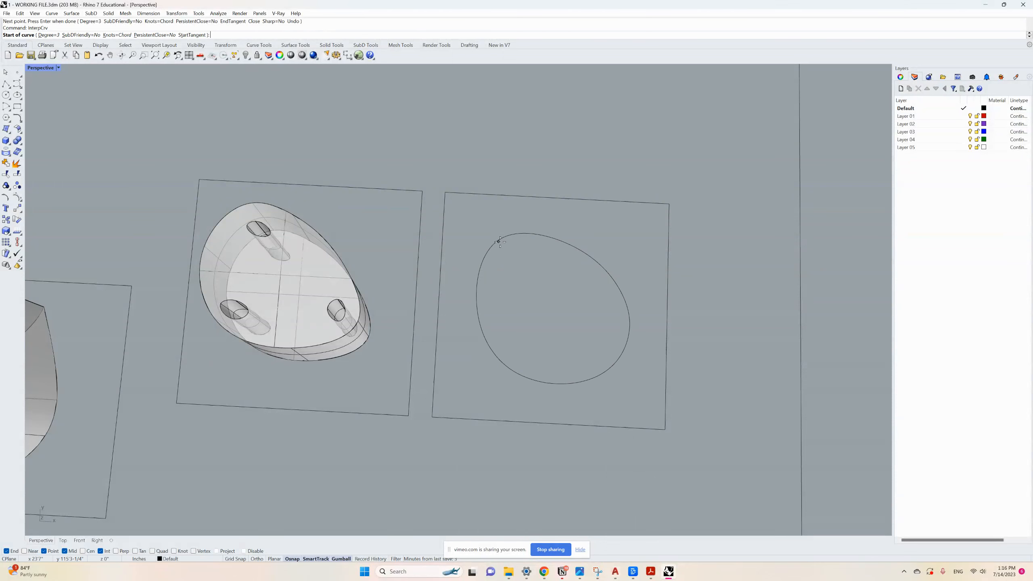
click(526, 250)
click(513, 250)
click(511, 259)
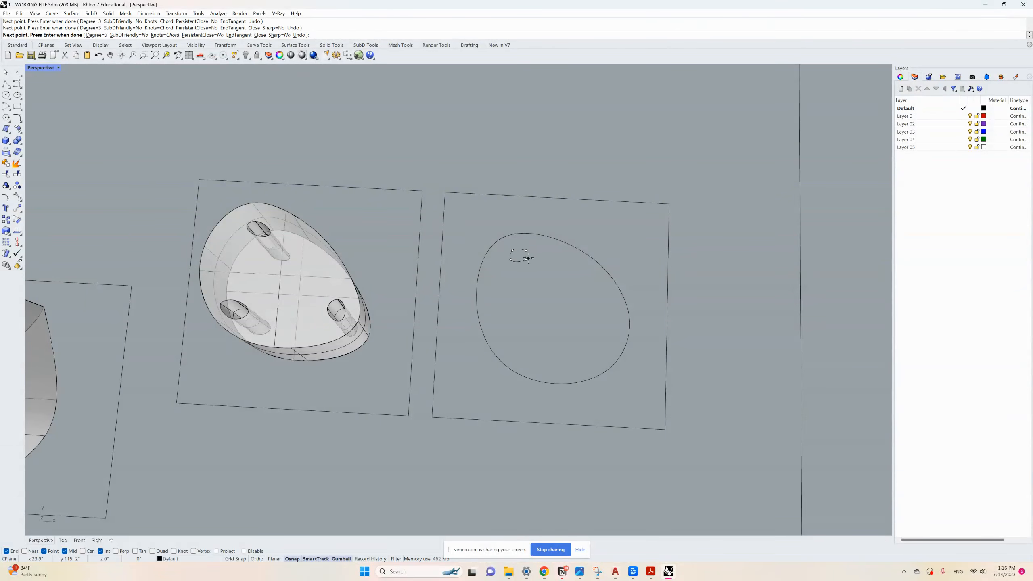
click(528, 249)
Draw a second small closed interpolated curve inside the lower-left part of the egg-shaped outline
key(Return)
click(515, 347)
click(530, 348)
click(540, 355)
click(528, 357)
click(516, 347)
Draw a third small closed interpolated curve near the right edge inside the egg-shaped outline
key(Return)
click(605, 318)
click(590, 325)
click(602, 336)
click(608, 327)
click(606, 318)
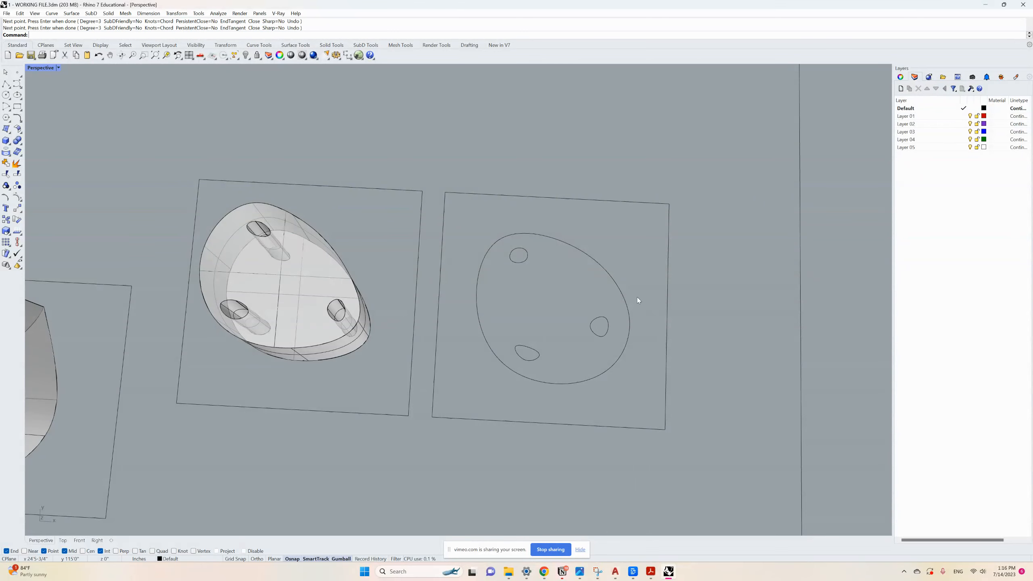
Create a planar surface with PlanarSrf from the egg-shaped outline and its three hole curves, and clear the selection
right_drag(581, 297, 583, 297)
drag(515, 263, 475, 236)
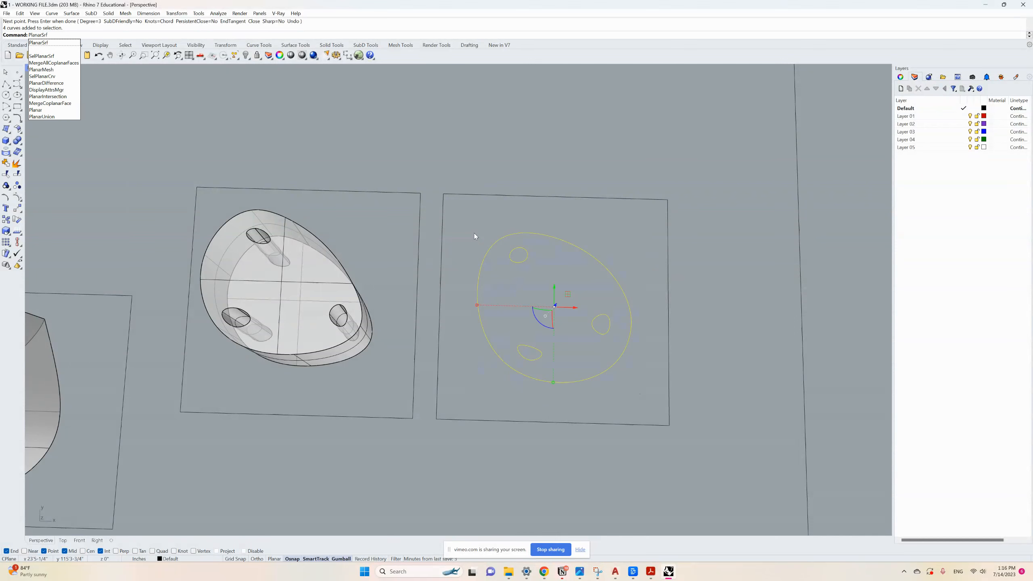
key(Return)
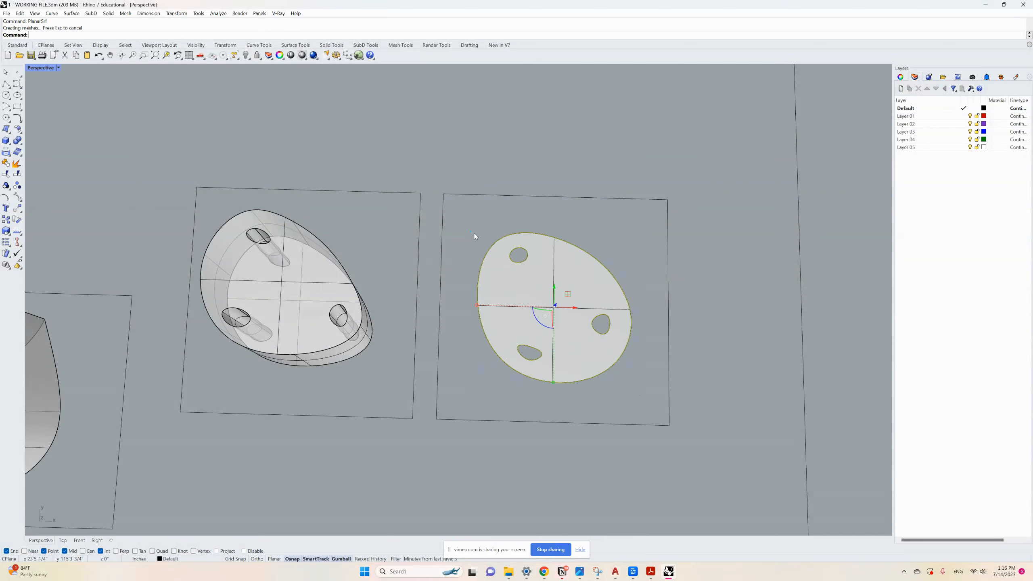
click(730, 286)
Extrude the three-hole planar surface upward into a solid with ExtrudeSrf, making it taller than the neighbouring sample
scroll(581, 329, up, 2)
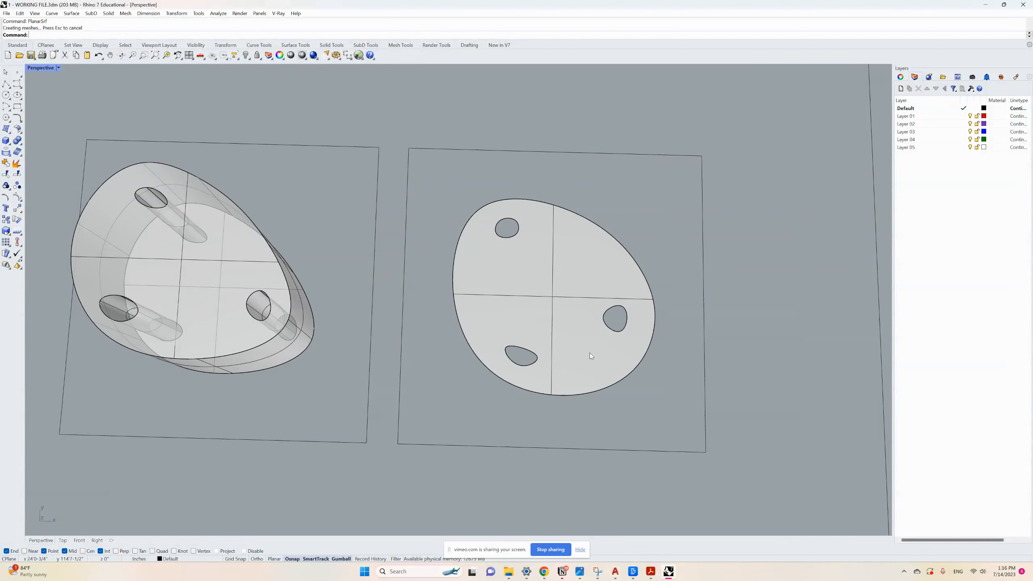
scroll(526, 275, down, 3)
click(545, 238)
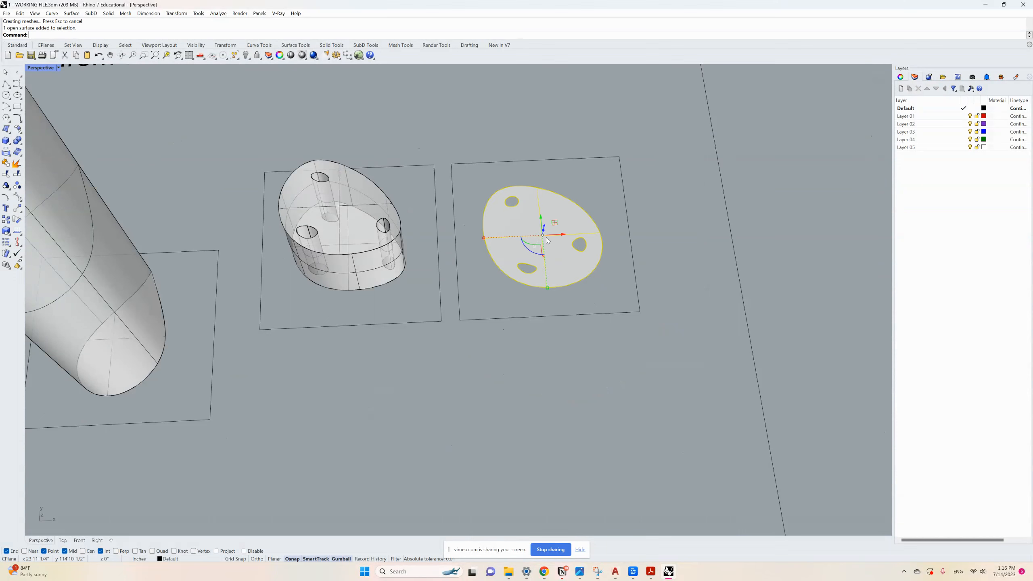
text(Extrudesrf)
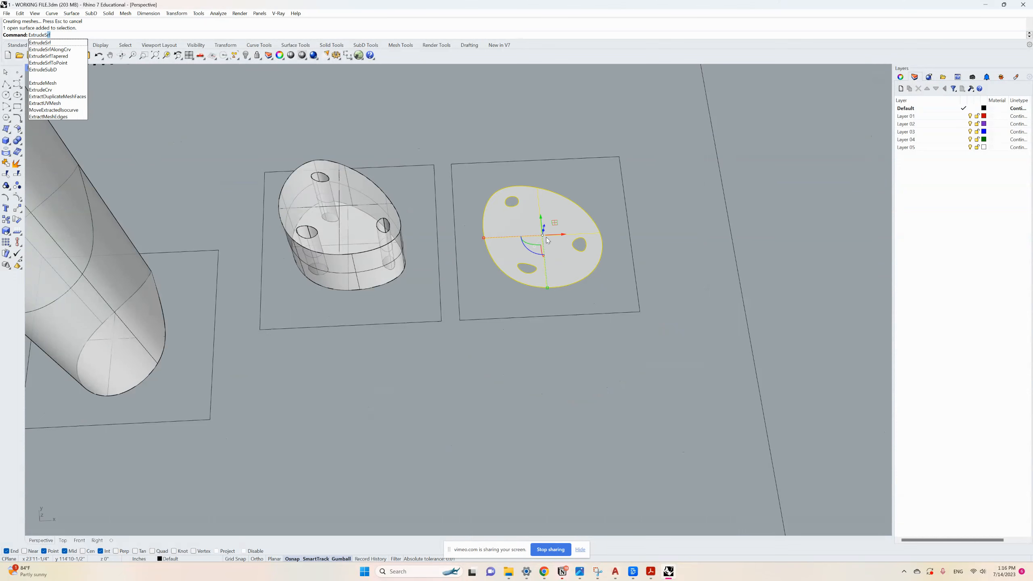
key(Return)
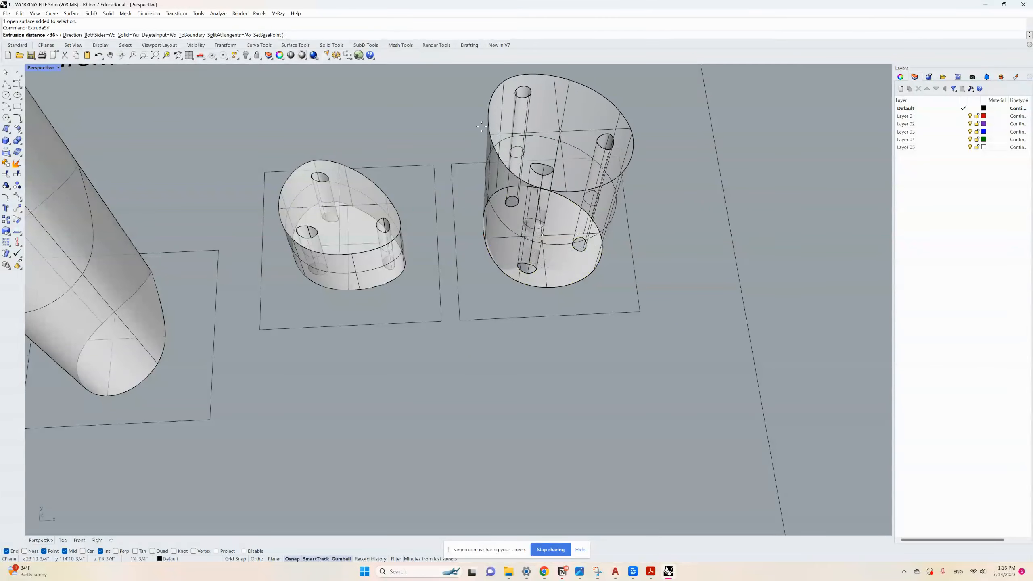
click(618, 180)
Examine the extruded solids and the coffee table exercise with its sample table and provided outline curve
scroll(625, 226, down, 5)
right_drag(624, 227, 477, 202)
scroll(642, 401, up, 5)
scroll(641, 401, up, 3)
scroll(525, 244, down, 5)
scroll(524, 183, up, 1)
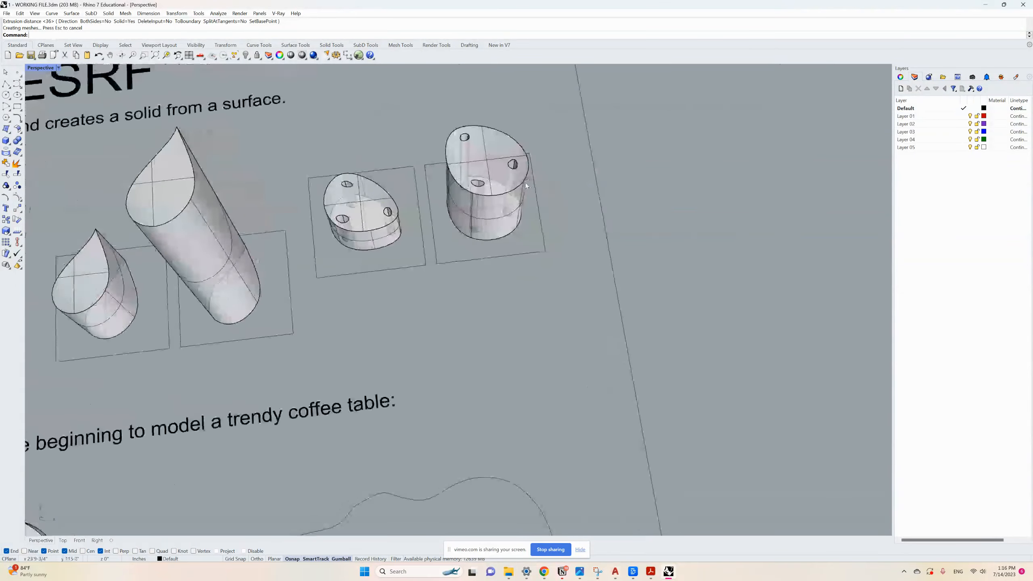
scroll(592, 180, down, 3)
scroll(544, 283, down, 2)
scroll(544, 283, up, 2)
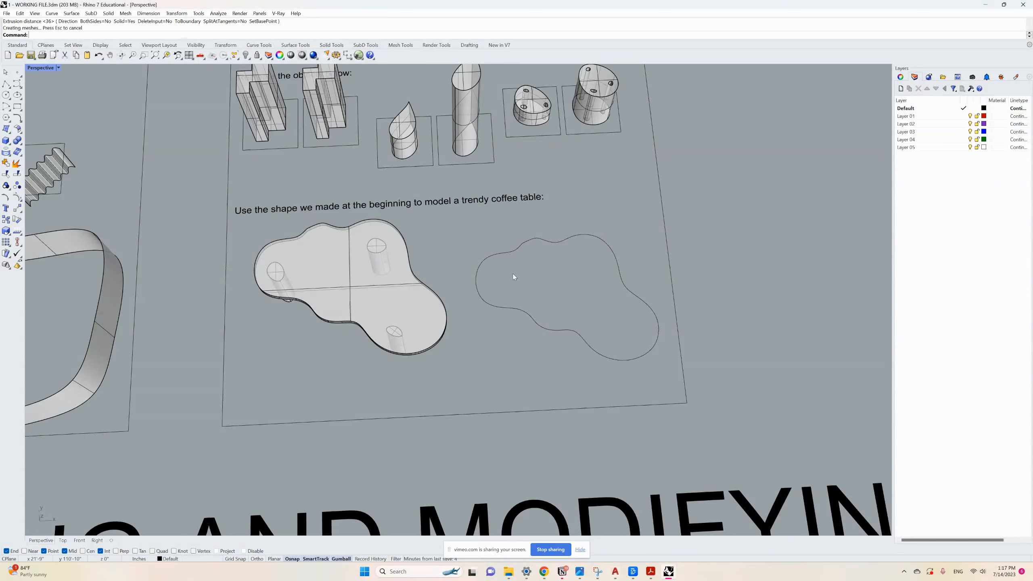
right_drag(513, 277, 520, 276)
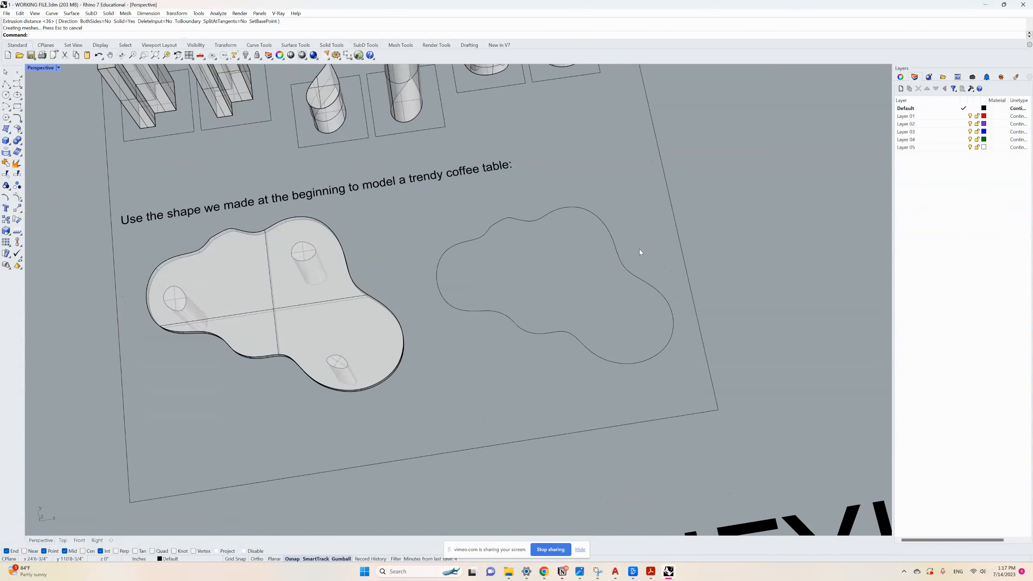
Extrude the closed coffee table outline with ExtrudeCrv into a 1.5-inch-thick tabletop, with the Solid option set to Yes
click(621, 271)
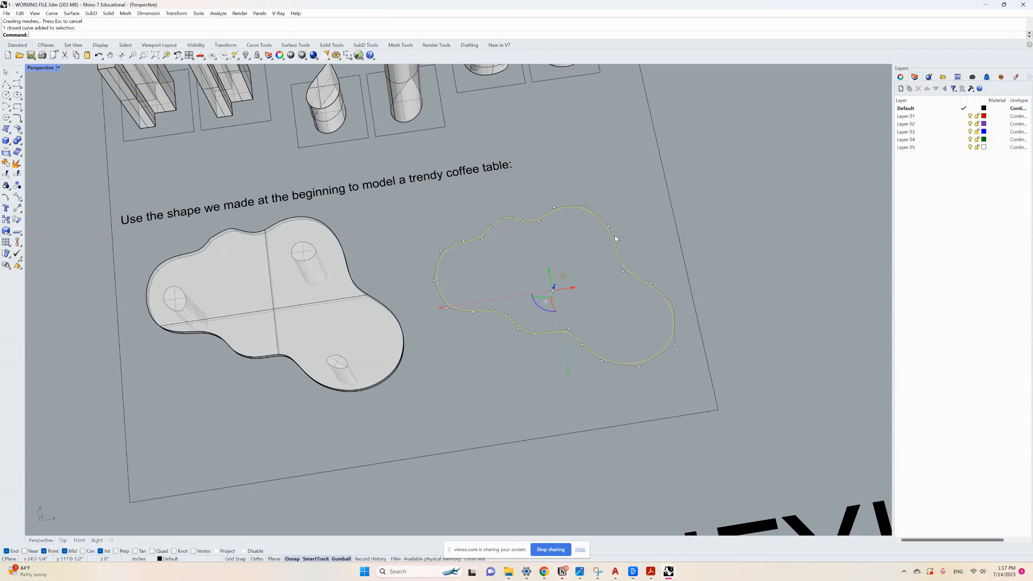
text(ExtrudeCrv)
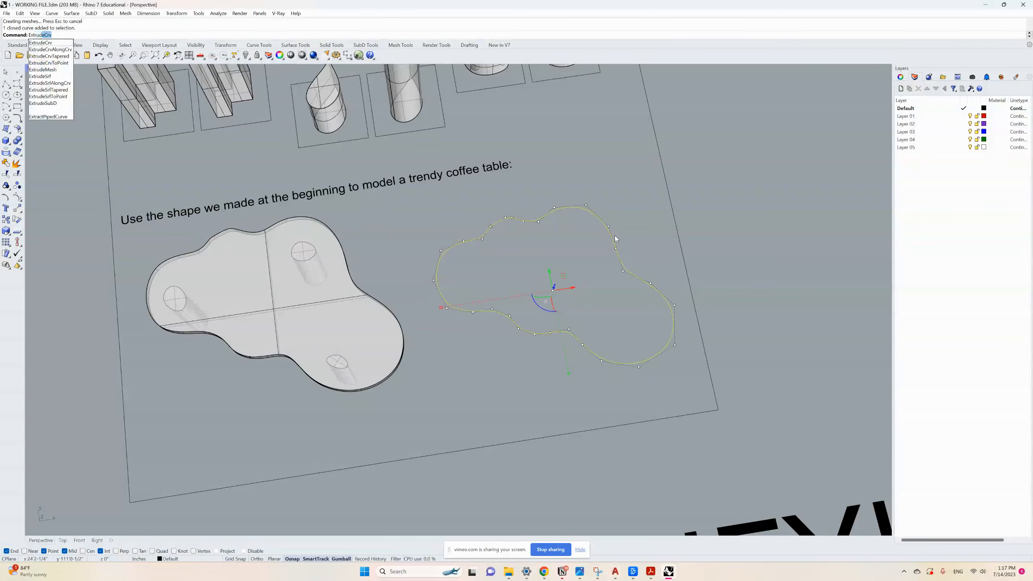
key(Return)
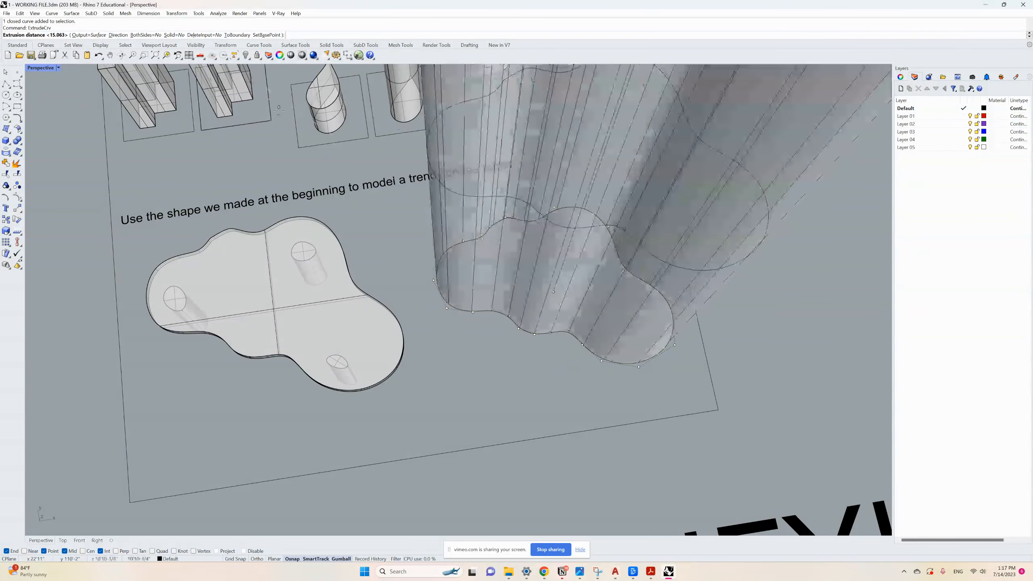
text(s)
key(Return)
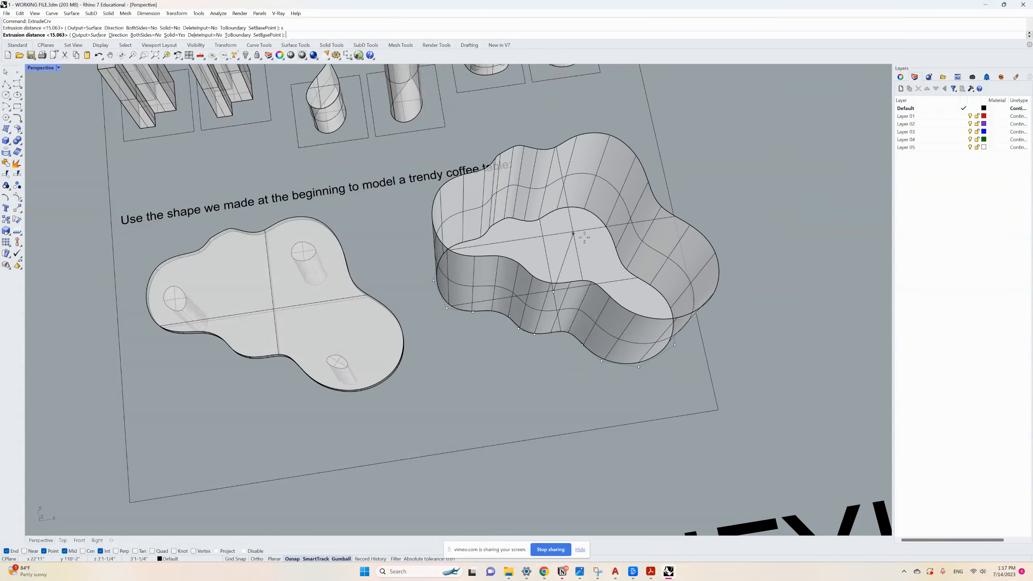
right_drag(582, 249, 581, 209)
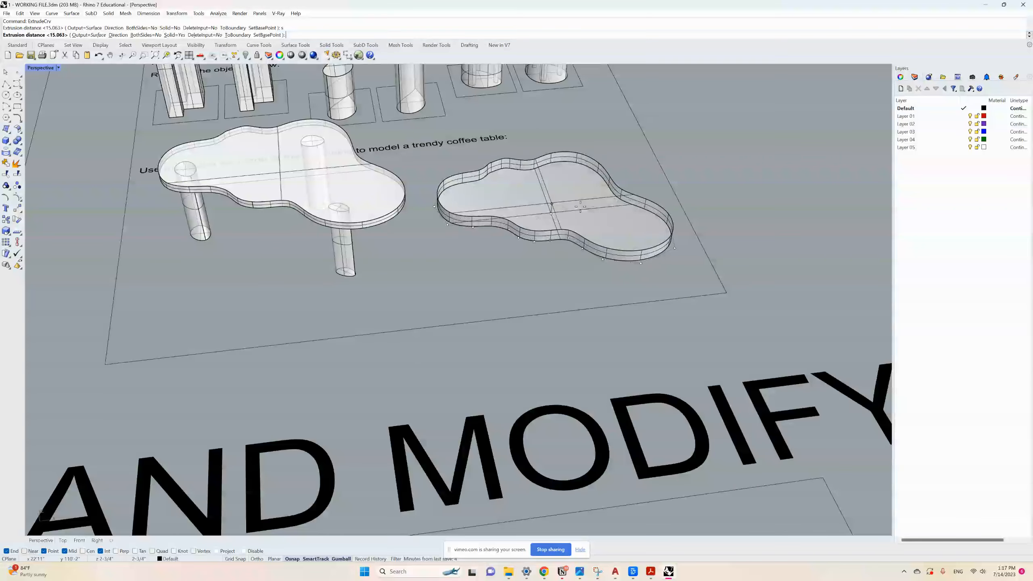
text(1.5)
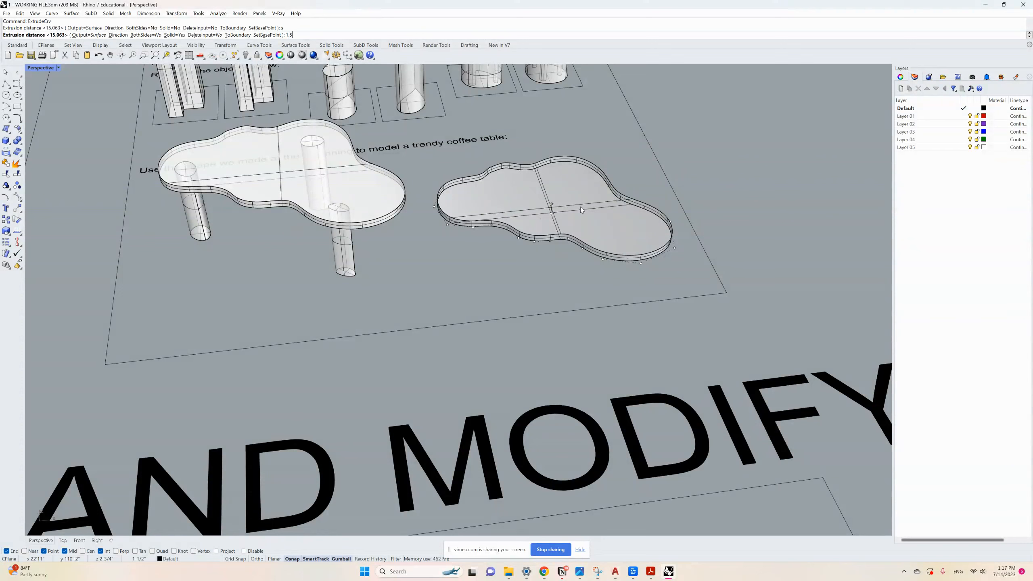
key(Return)
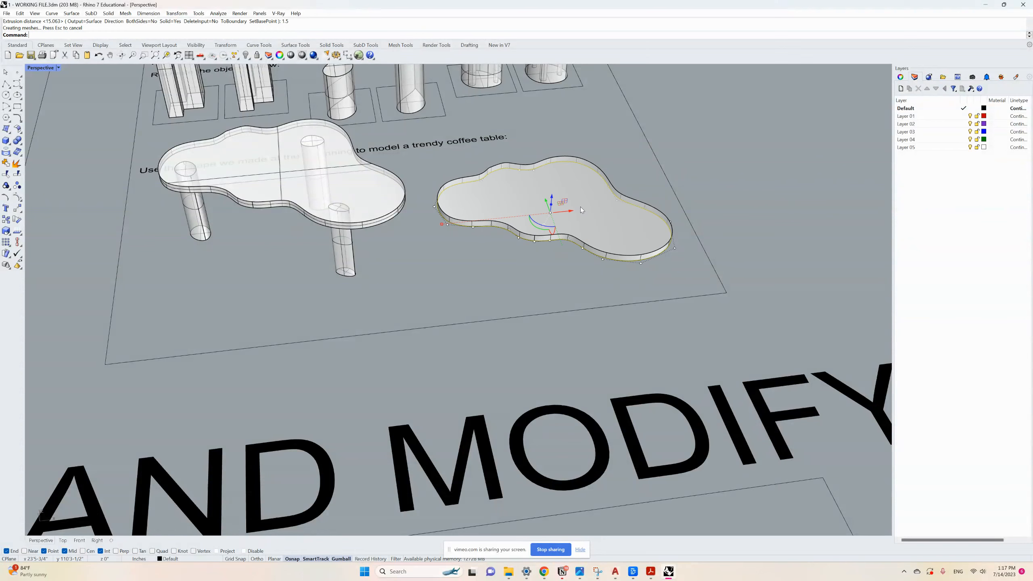
Raise the extruded tabletop vertically by 14.5 inches above its outline curve
scroll(606, 166, up, 3)
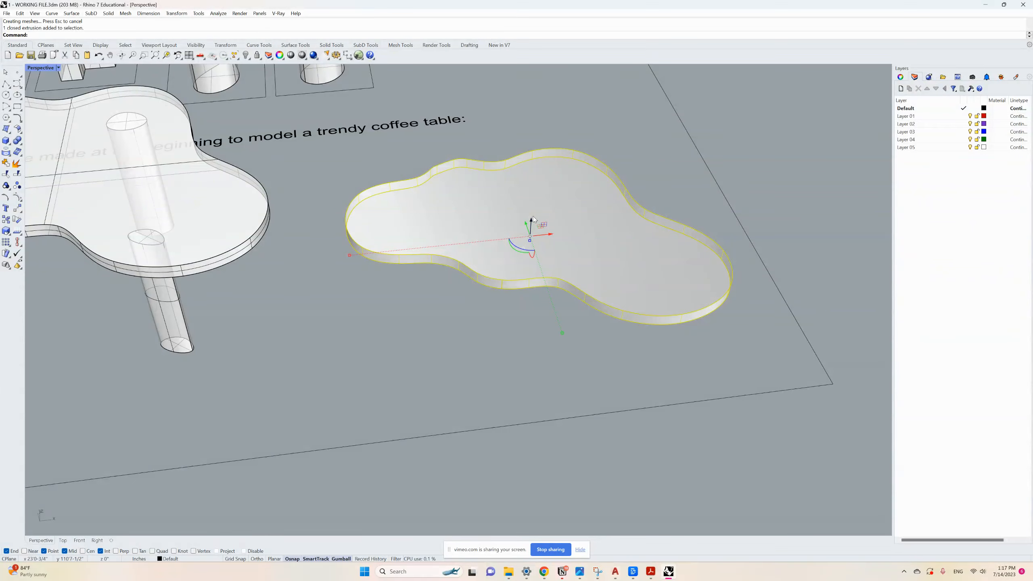
click(531, 221)
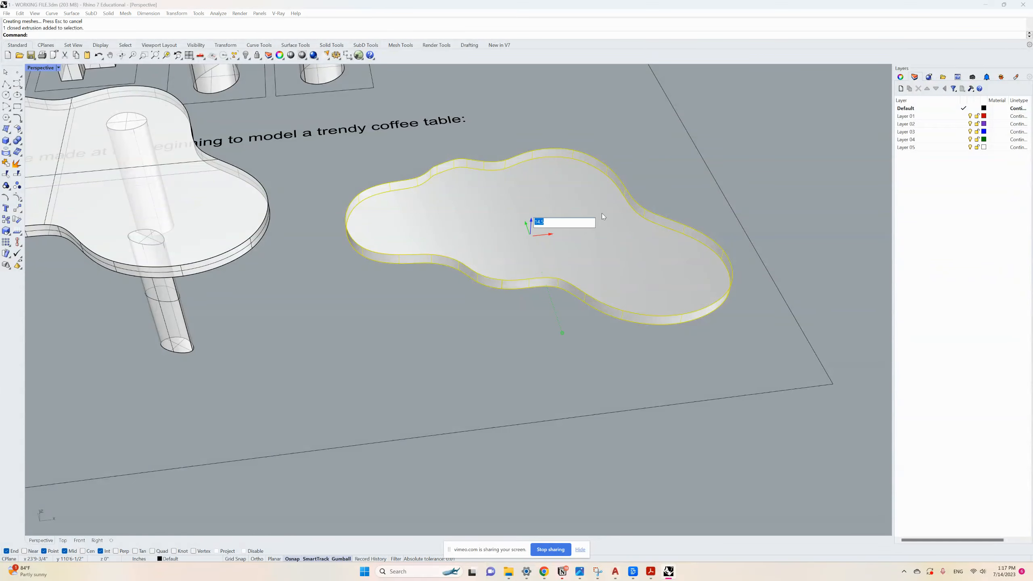
key(Return)
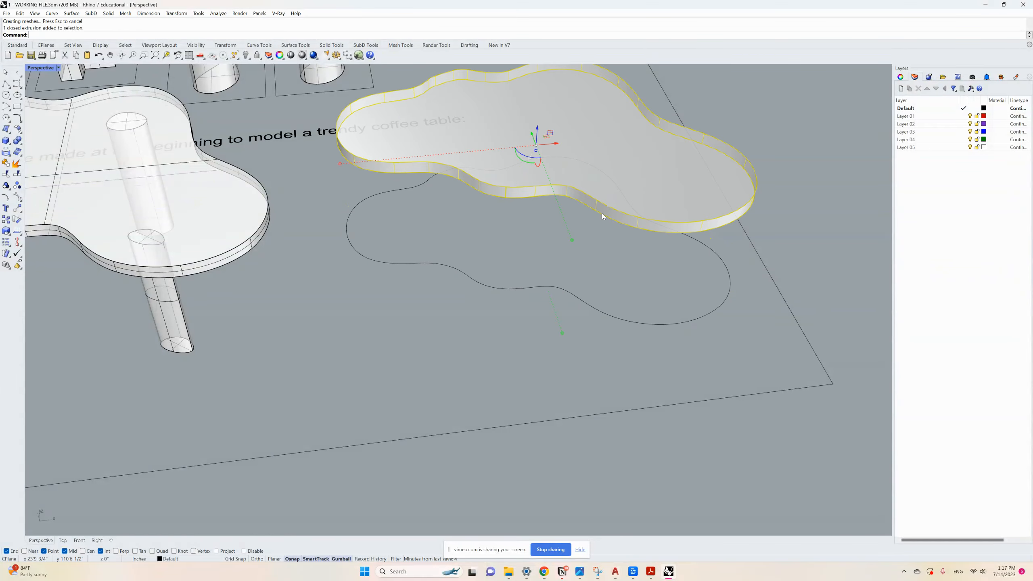
scroll(495, 210, down, 3)
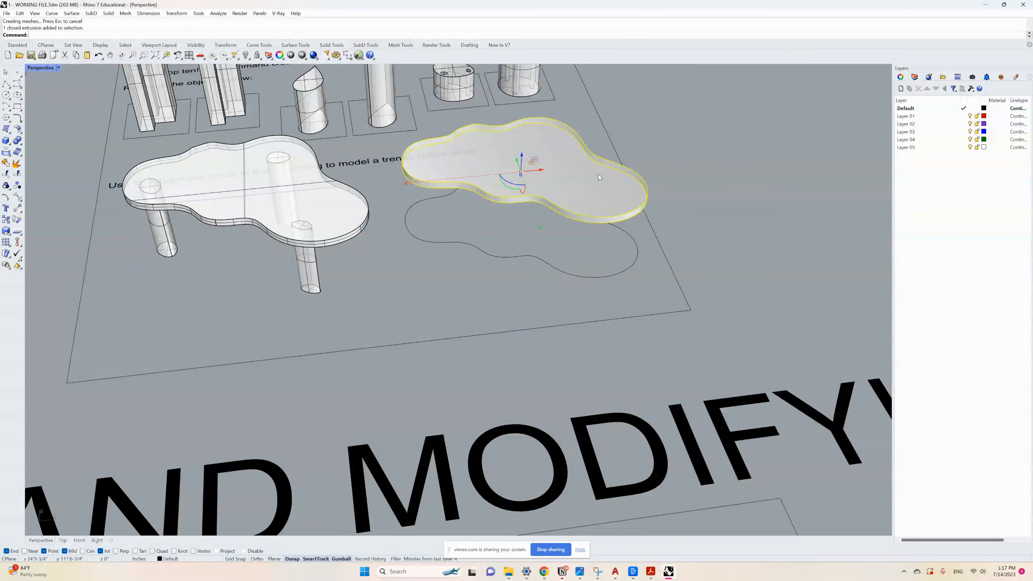
Draw a small closed round leg profile with InterpCrv inside the narrow end of the coffee table outline
scroll(599, 177, down, 1)
click(500, 224)
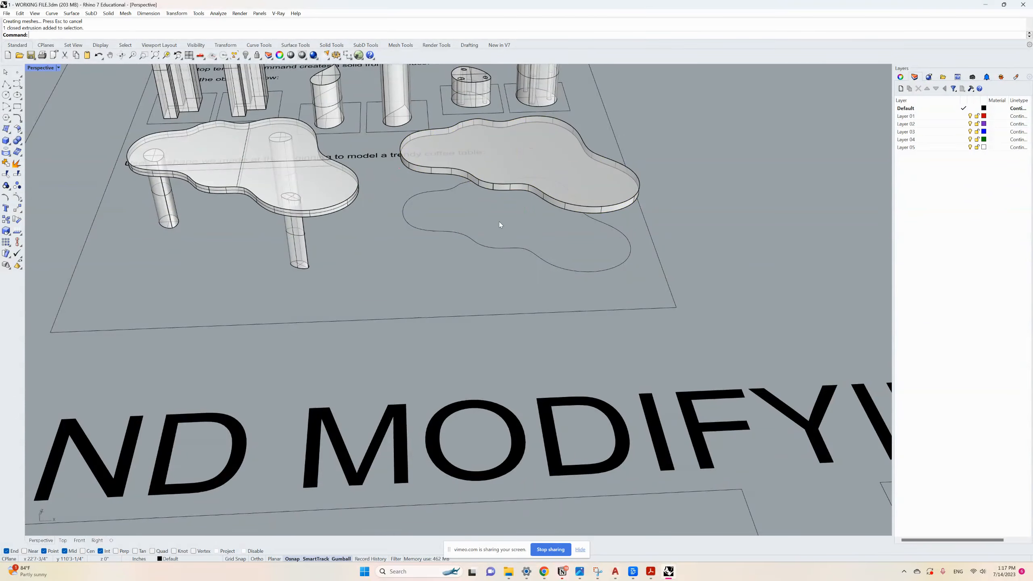
scroll(500, 225, up, 2)
scroll(455, 204, up, 2)
text(InterpCrv)
key(Return)
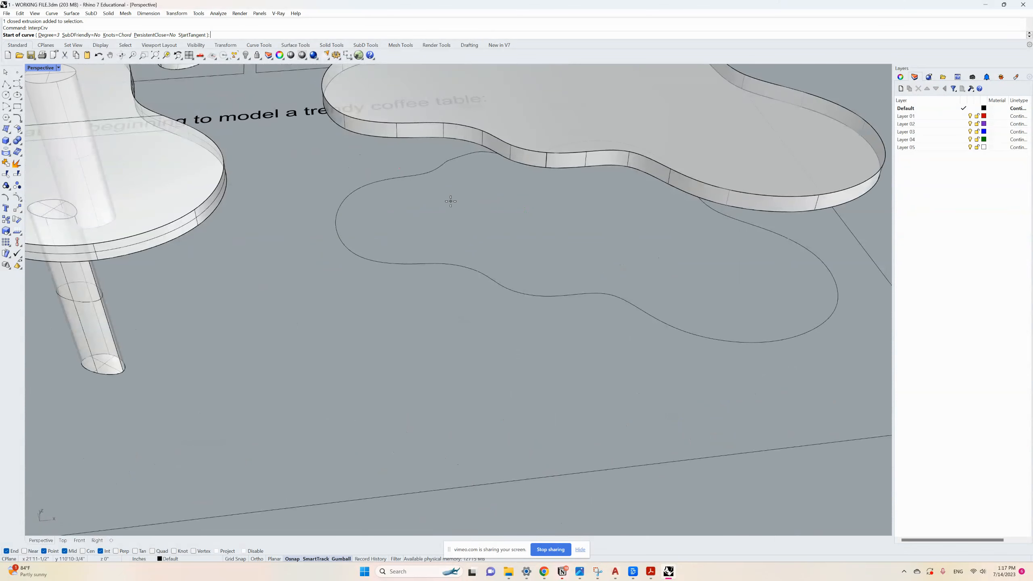
click(385, 209)
click(371, 213)
click(375, 224)
click(389, 224)
click(385, 209)
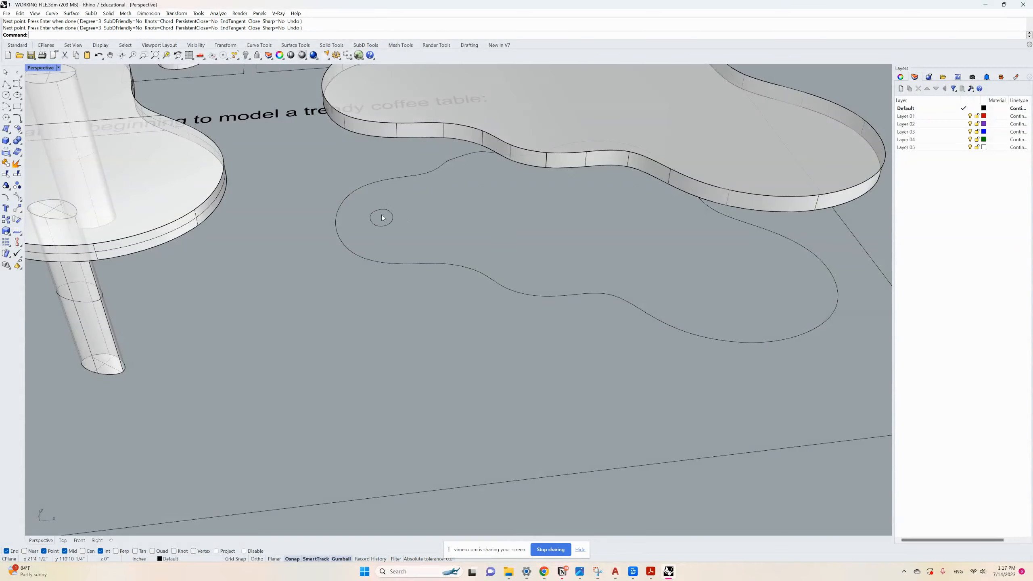
Draw a second small closed leg profile with InterpCrv just inside the outline's far edge
scroll(386, 210, down, 5)
scroll(525, 199, up, 8)
key(Return)
click(510, 176)
click(497, 176)
click(488, 182)
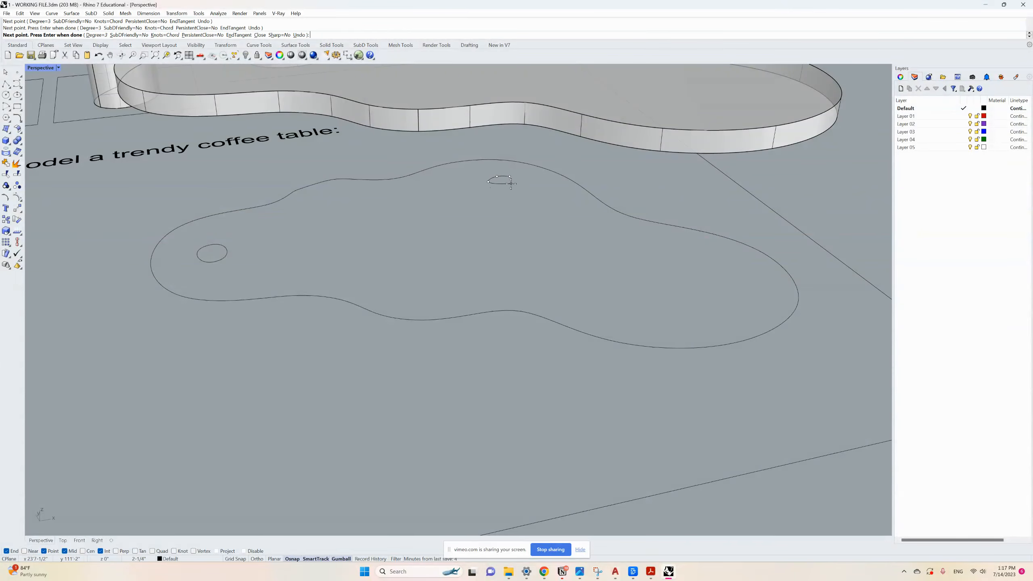
click(510, 177)
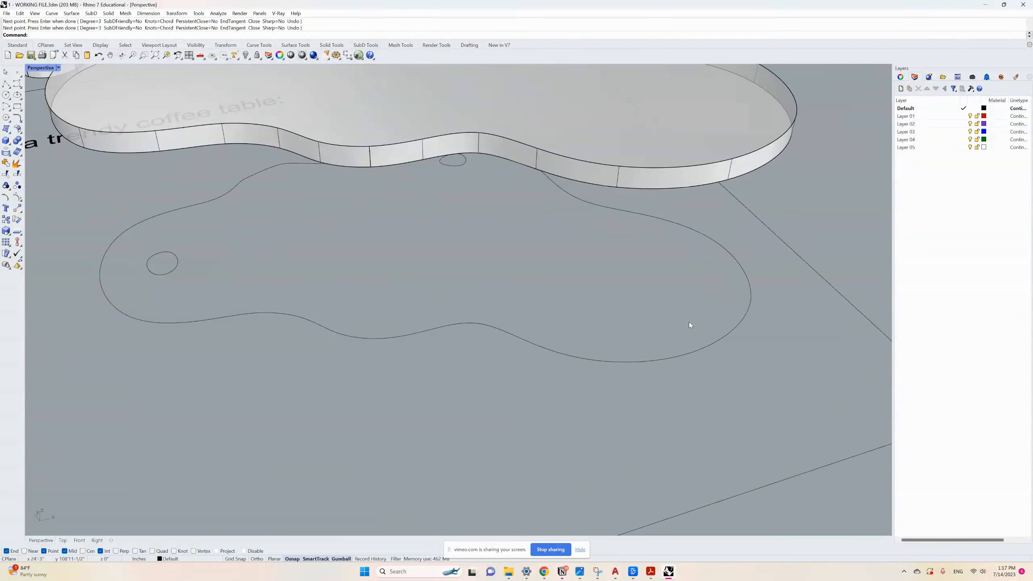
Draw a third small closed leg profile with InterpCrv inside the outline's wide near end
key(Return)
click(668, 327)
click(646, 331)
click(655, 343)
click(673, 341)
click(667, 327)
Shift the third leg profile slightly toward the middle of the coffee table outline
scroll(616, 328, down, 3)
right_drag(616, 328, 522, 223)
right_drag(596, 267, 582, 277)
click(596, 384)
drag(603, 374, 563, 366)
click(667, 357)
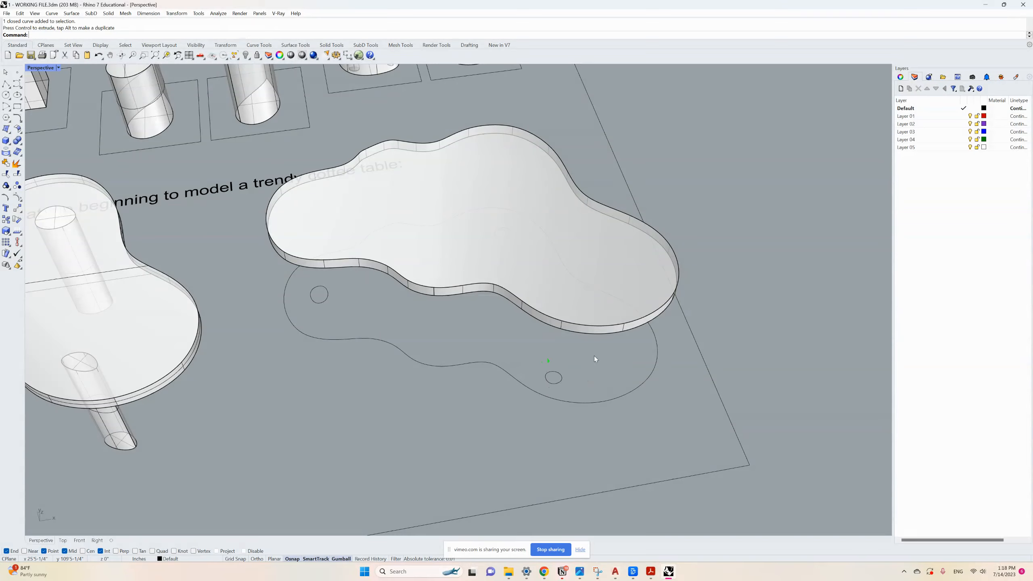
Extrude the three leg profiles together as solids with ExtrudeCrv, up to the lower edge of the raised tabletop
right_drag(595, 357, 581, 343)
click(554, 295)
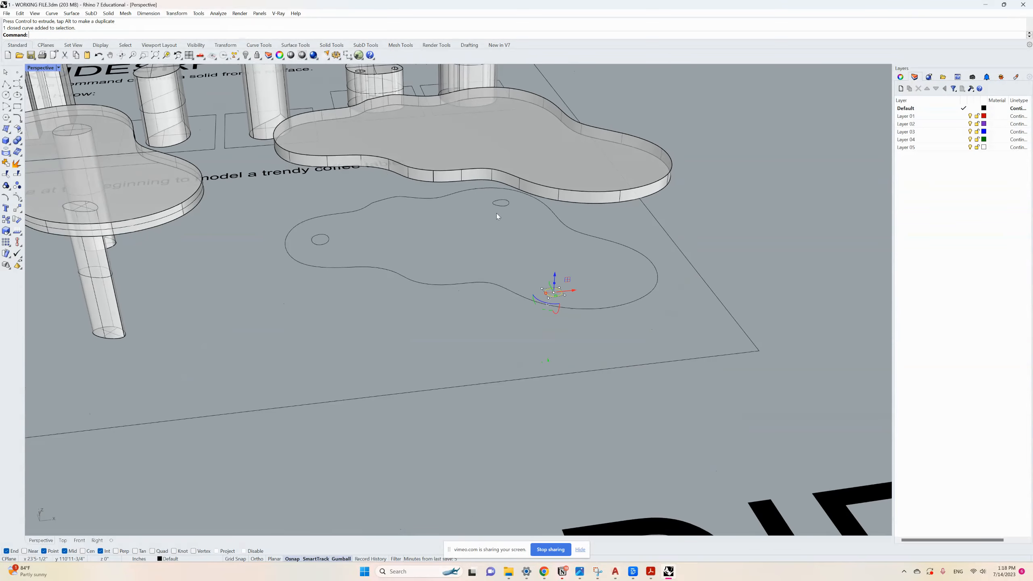
shift+click(507, 208)
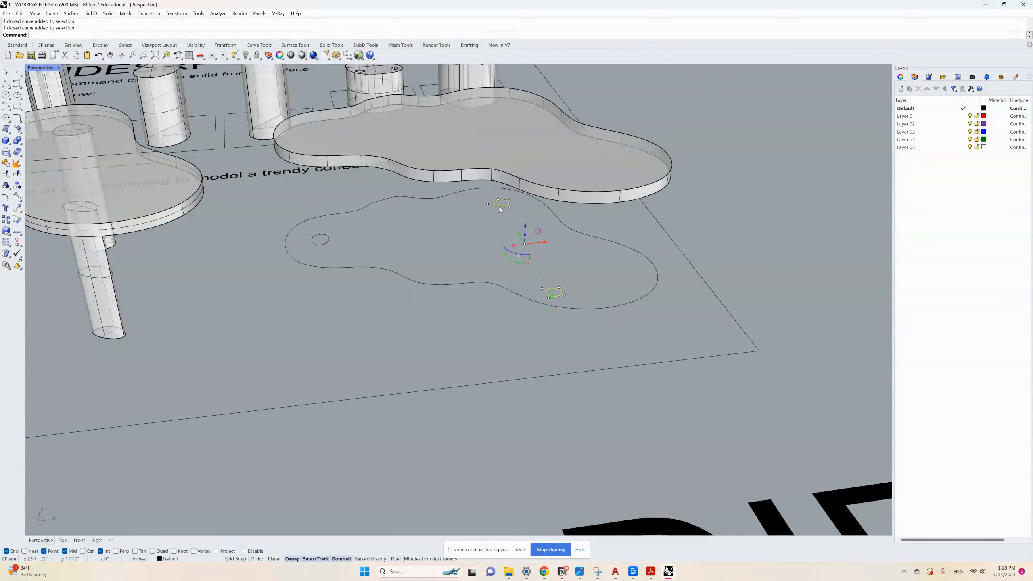
shift+click(325, 246)
text(ExtrudeCrv)
key(Return)
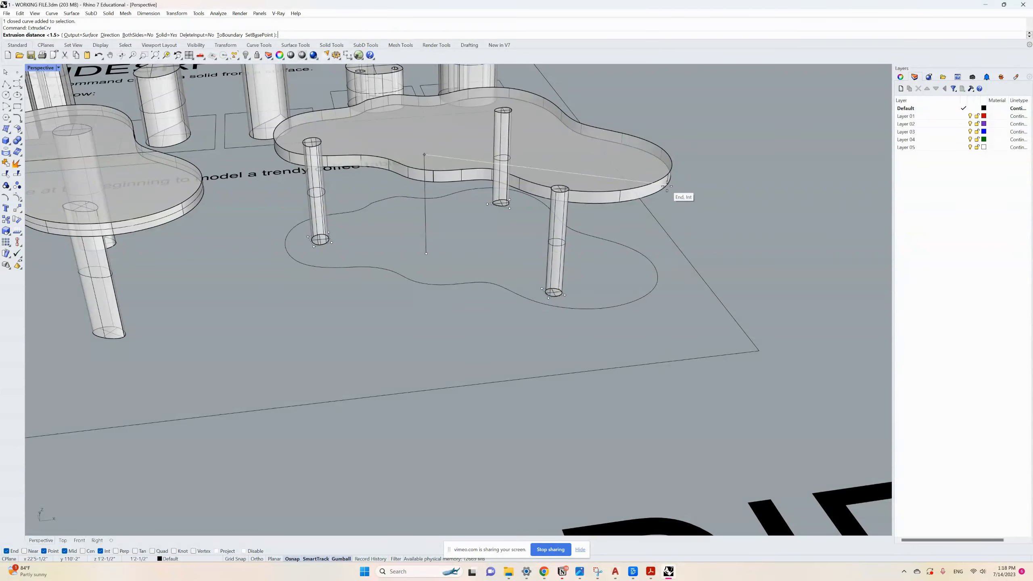
scroll(666, 186, up, 2)
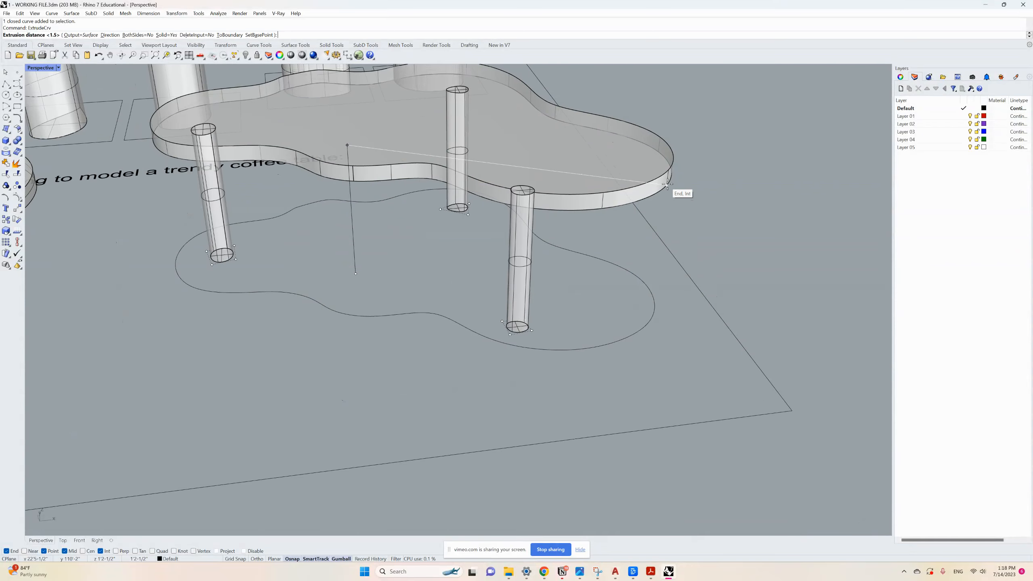
click(668, 184)
Move the extruded leg at the wide near end outward, toward the end of the tabletop
right_drag(553, 233, 489, 357)
click(489, 358)
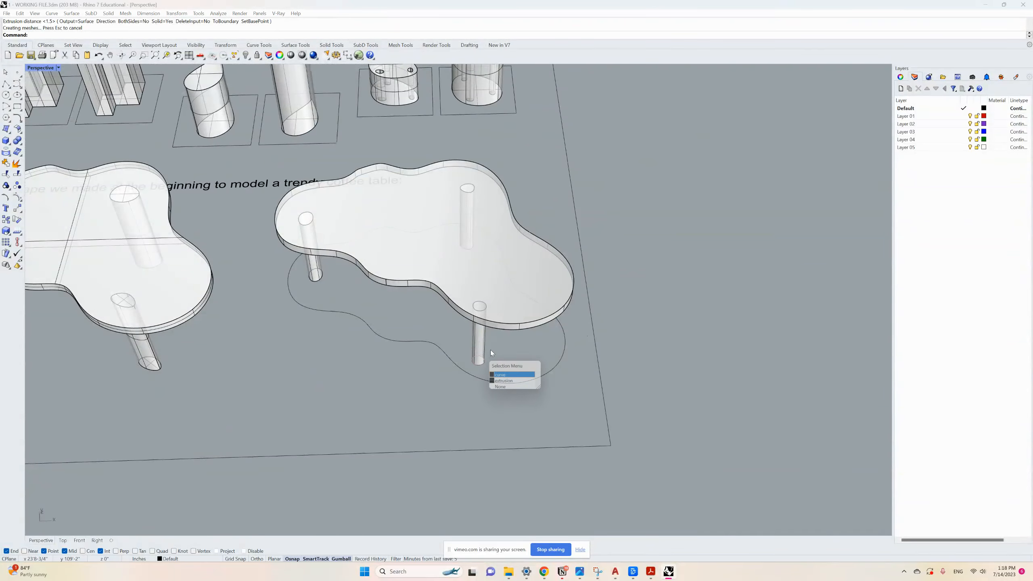
click(505, 383)
drag(492, 325, 520, 328)
click(573, 356)
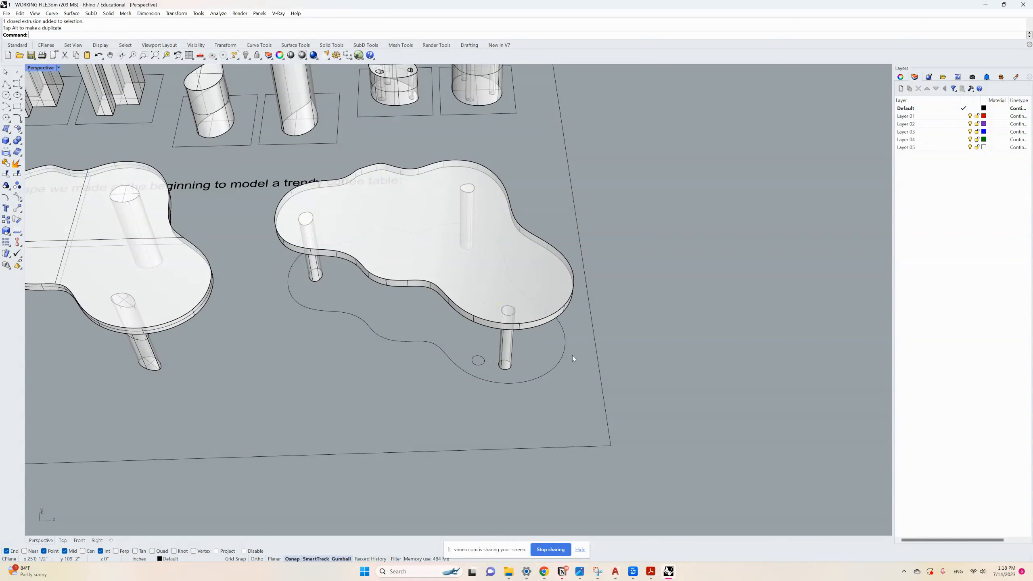
Delete the three leftover leg profile curves, keeping the extruded legs and the table outline
scroll(483, 364, up, 8)
click(485, 369)
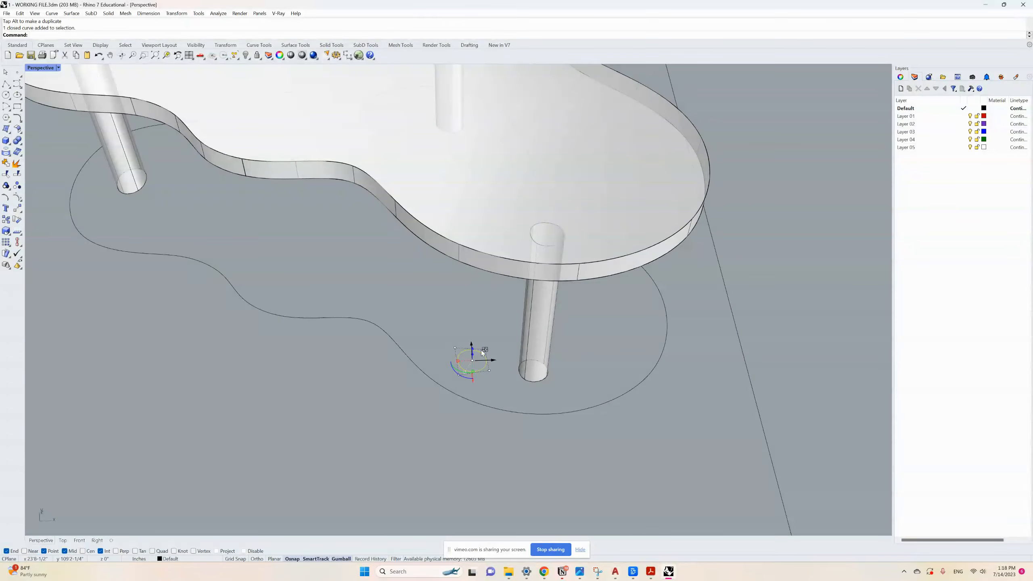
key(Delete)
scroll(481, 351, down, 8)
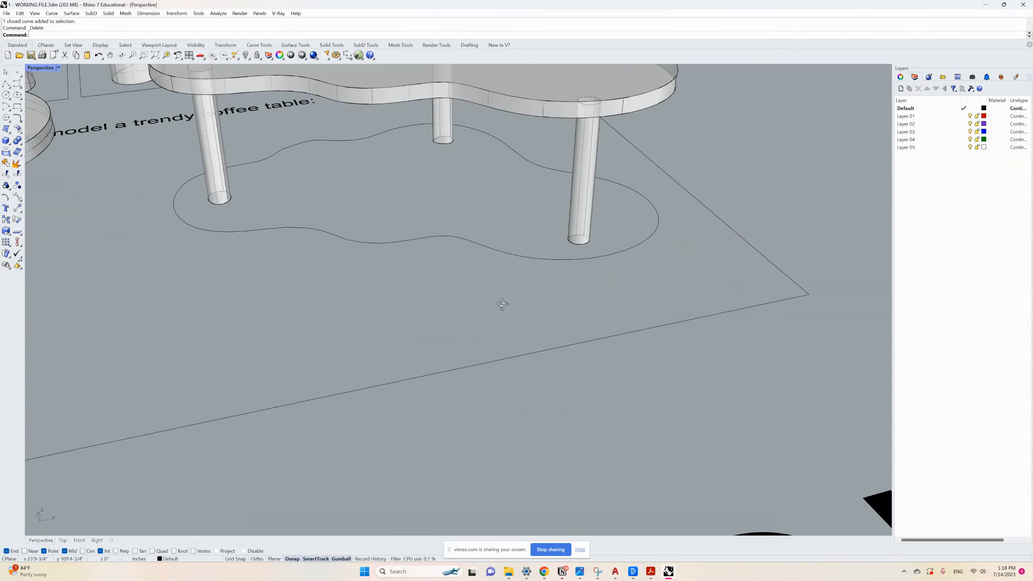
drag(157, 171, 342, 276)
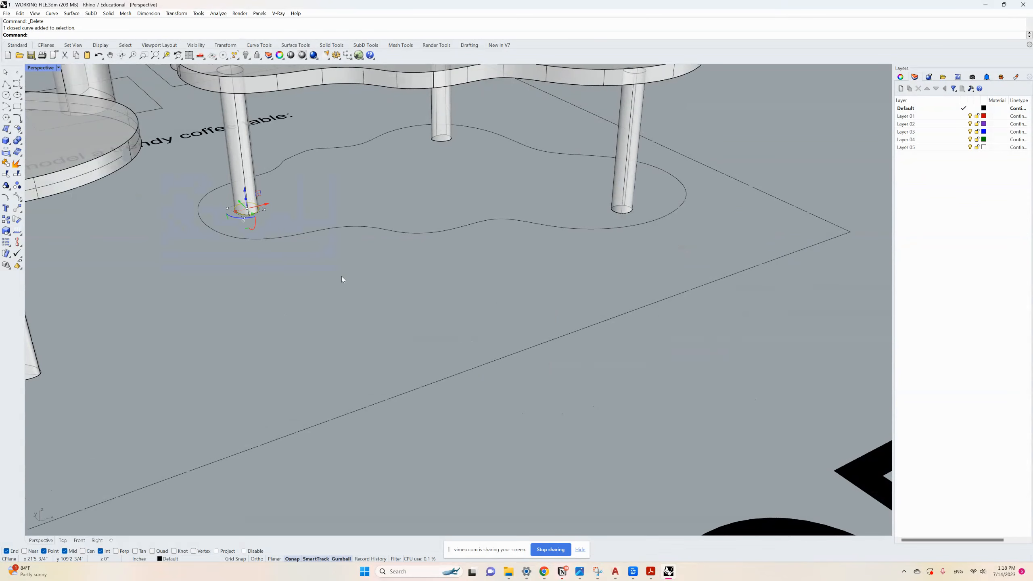
key(Delete)
drag(374, 111, 508, 172)
key(Delete)
Examine the Moving and Modifying section and its Move exercise with the three sample solids
scroll(488, 209, down, 10)
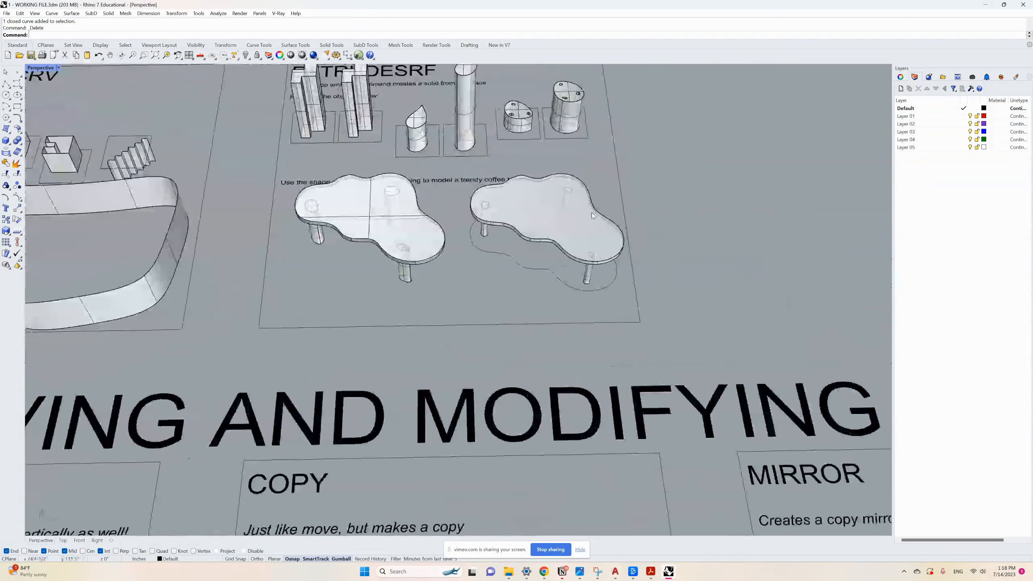
scroll(591, 213, down, 10)
scroll(504, 206, up, 5)
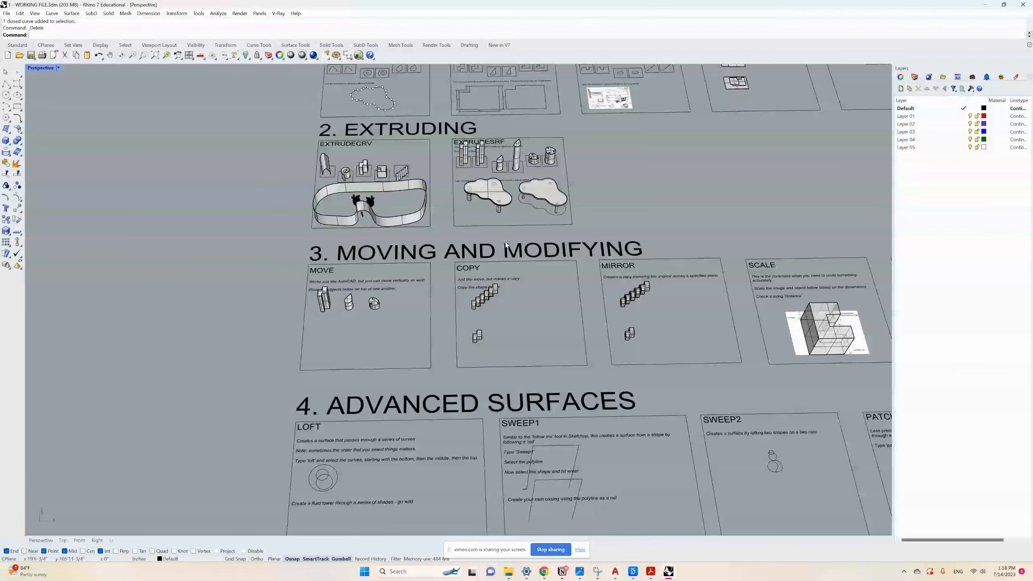
scroll(319, 306, up, 3)
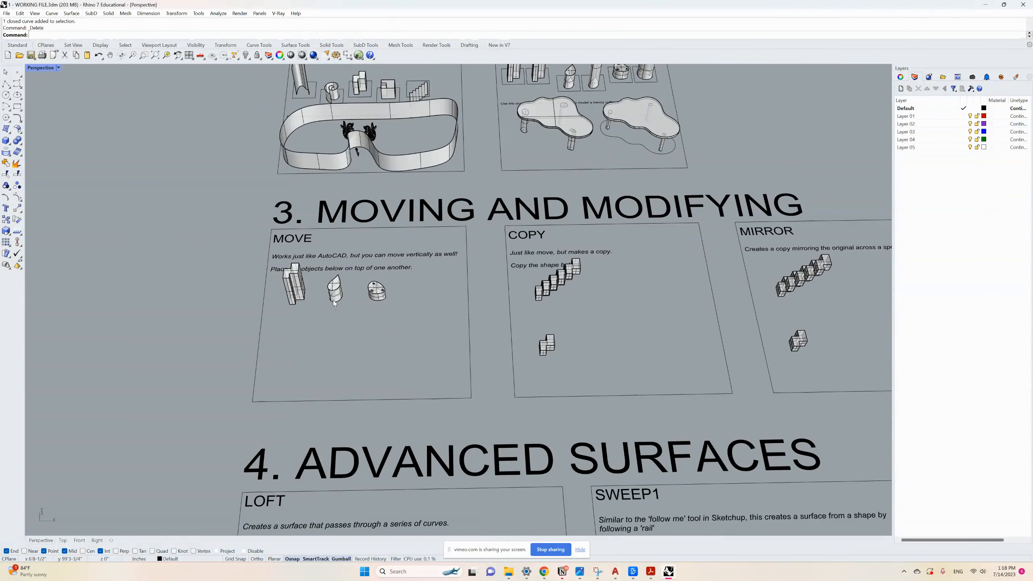
scroll(507, 278, down, 2)
scroll(361, 323, up, 3)
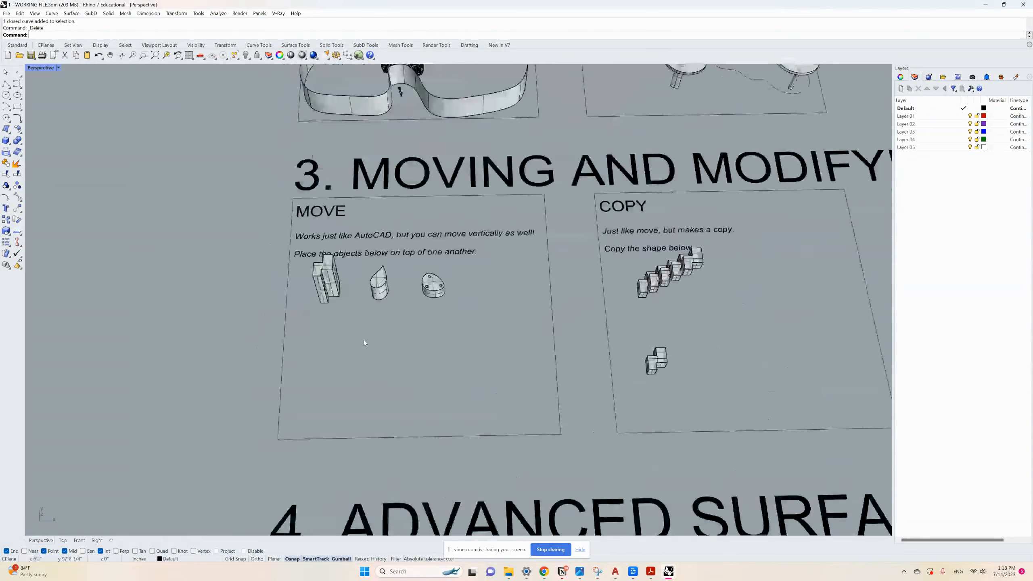
click(432, 294)
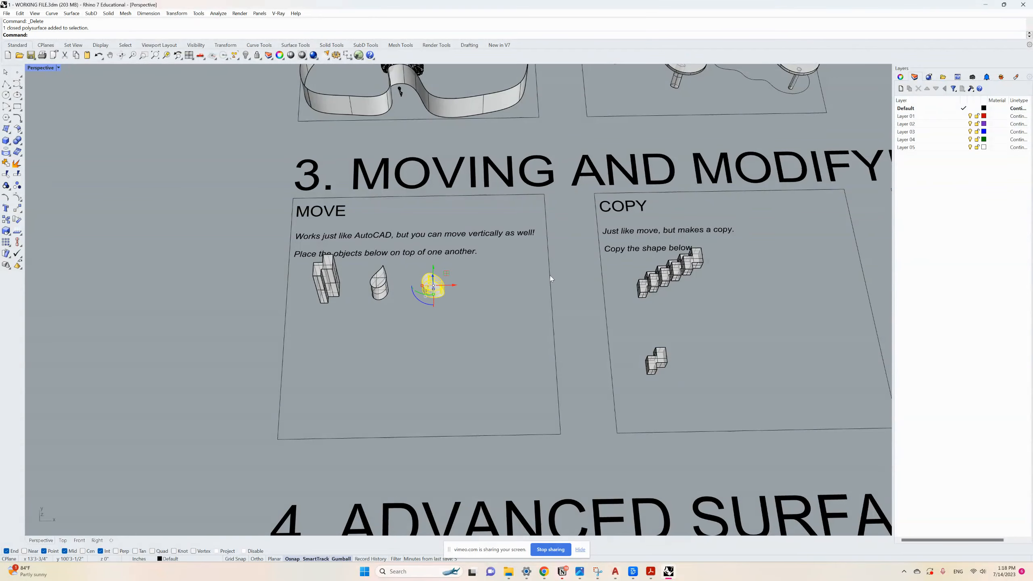
key(Return)
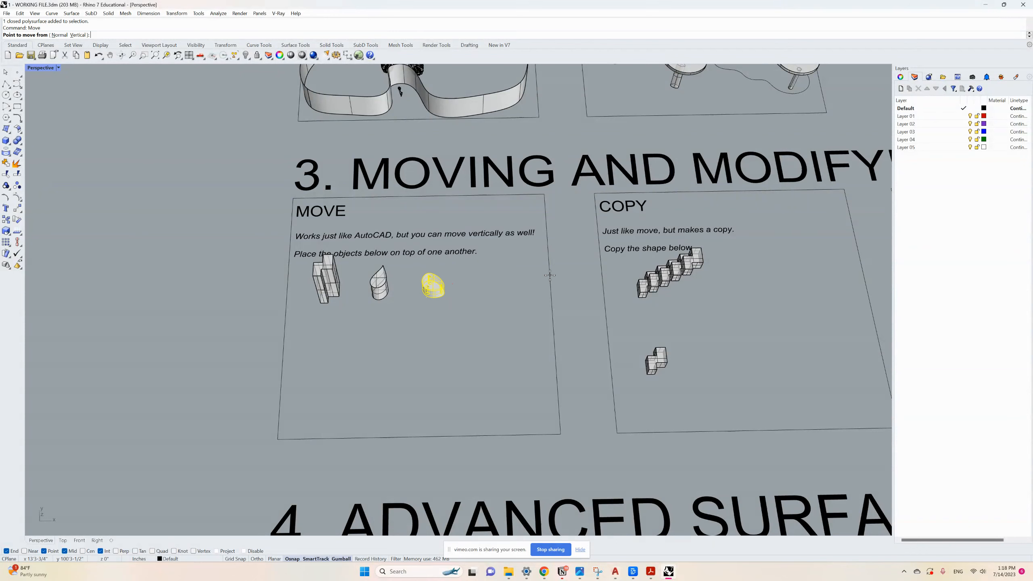
click(337, 362)
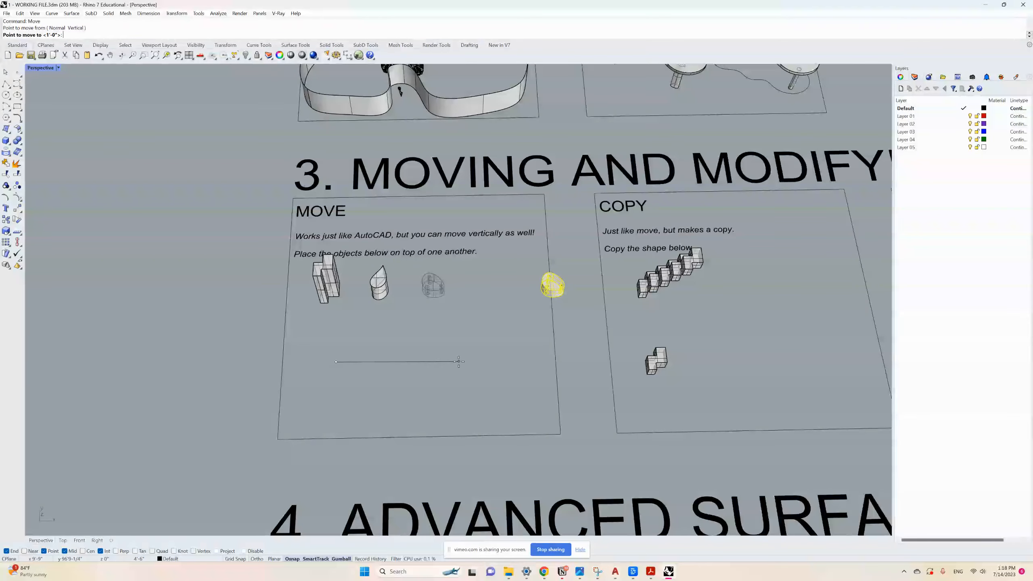
key(Escape)
Try moving the three-hole solid straight up with the Move command's Vertical option
scroll(415, 323, down, 2)
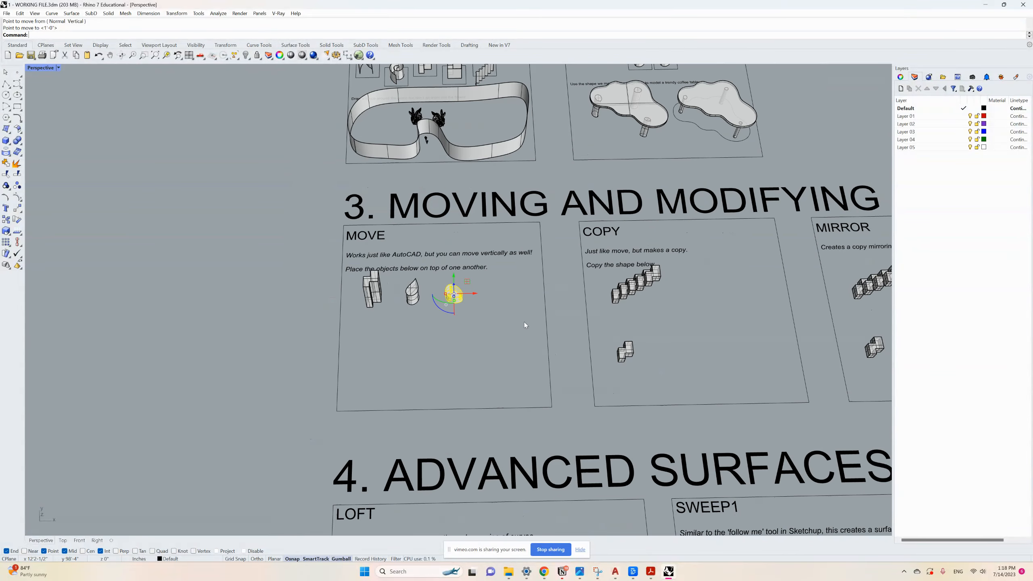
scroll(488, 322, up, 4)
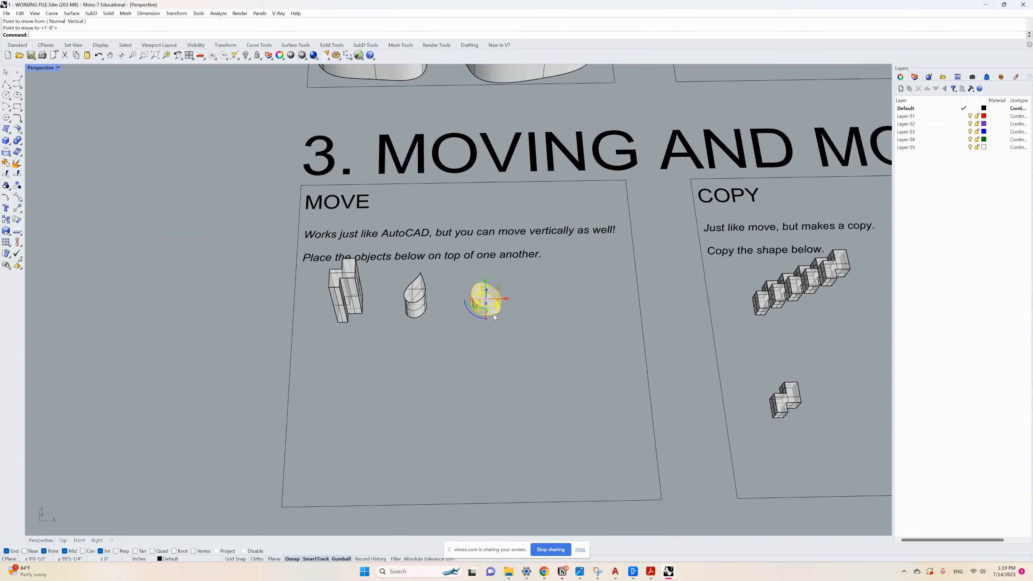
text(Move)
key(Return)
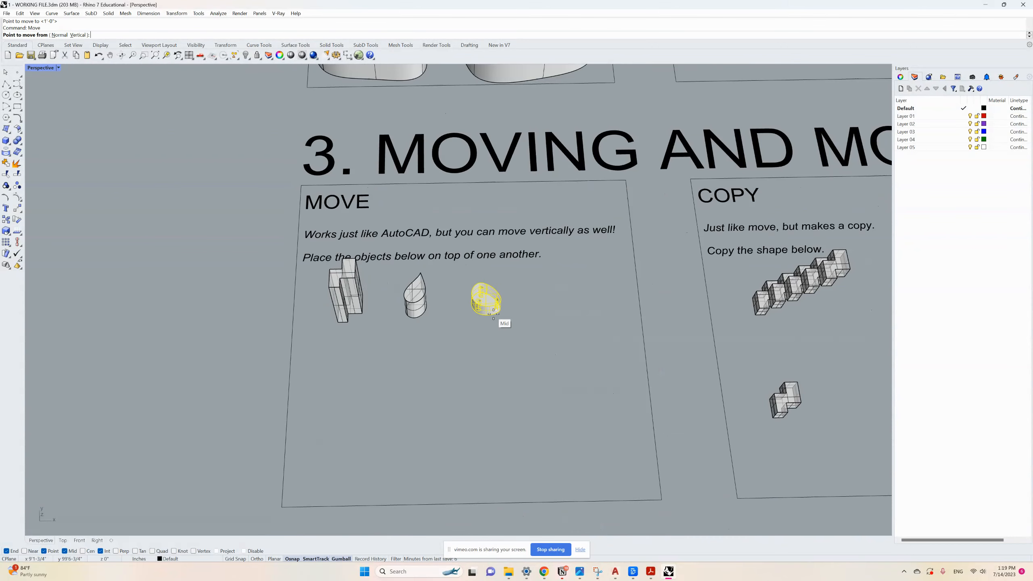
text(v)
key(Return)
click(478, 379)
right_drag(484, 339, 423, 228)
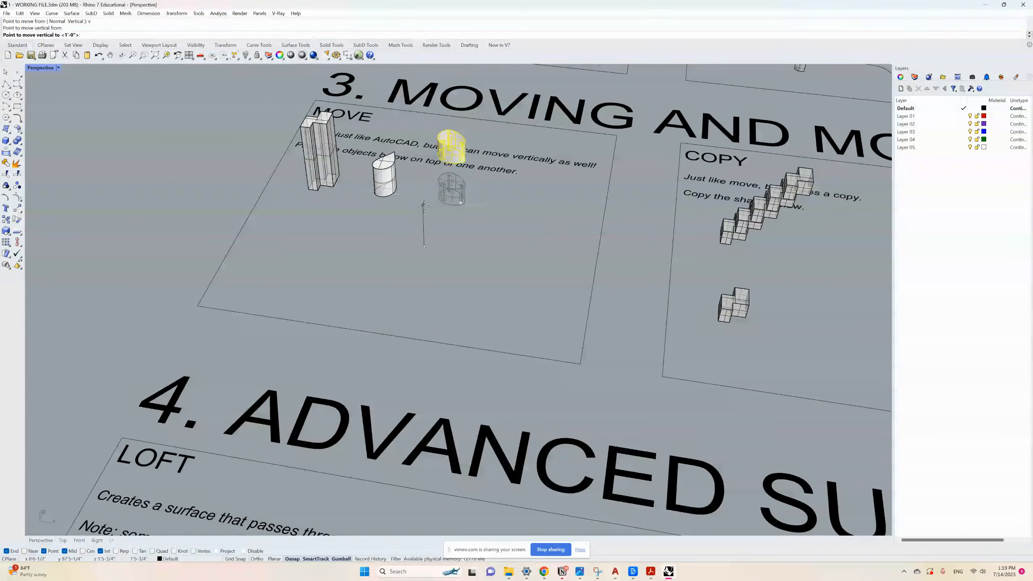
click(424, 254)
scroll(425, 253, down, 5)
right_drag(424, 253, 422, 294)
scroll(448, 321, up, 5)
click(411, 297)
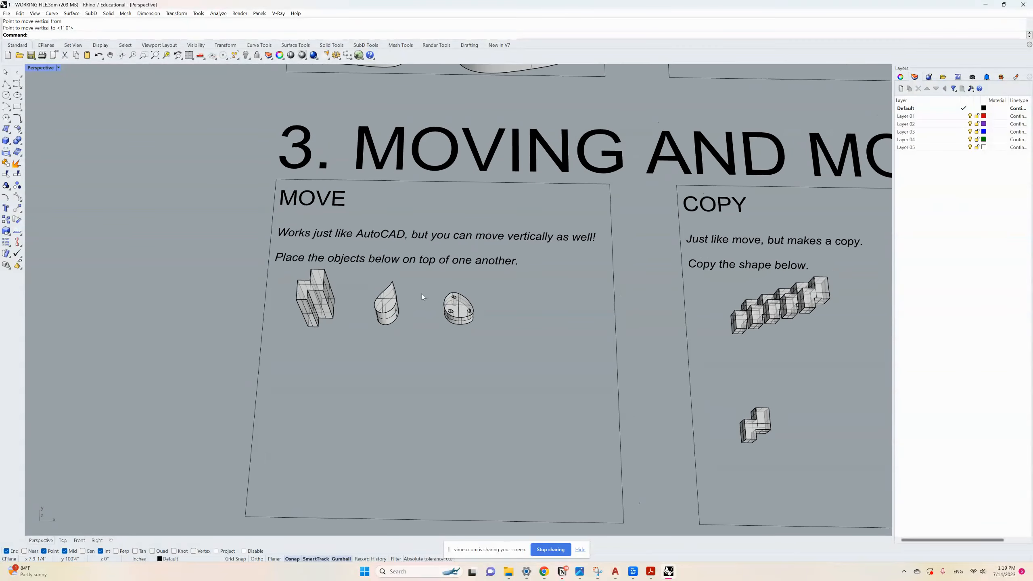
Move the teardrop solid by the bottom of its pointed edge onto the top corner of the tall block solid
click(390, 305)
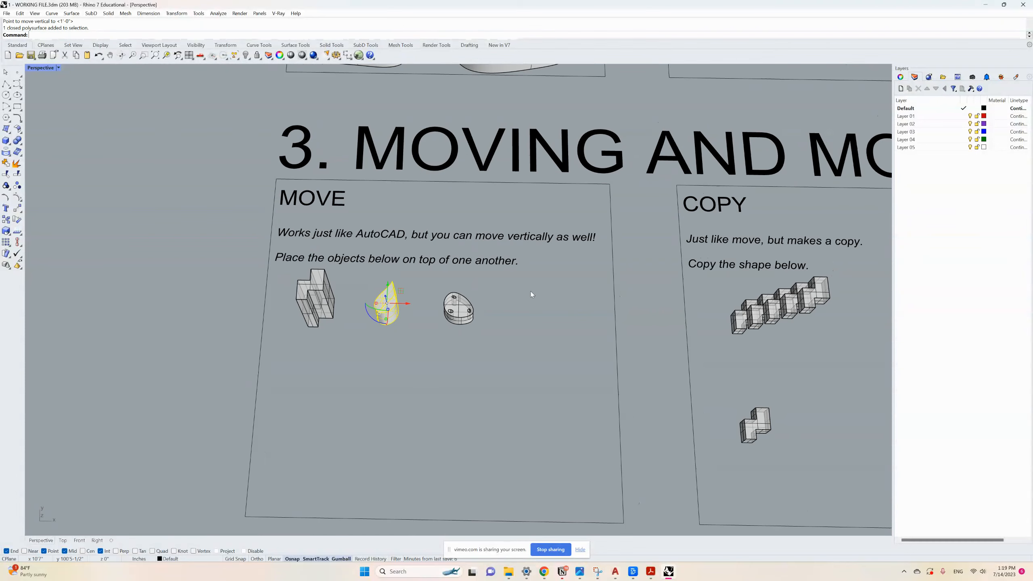
key(Return)
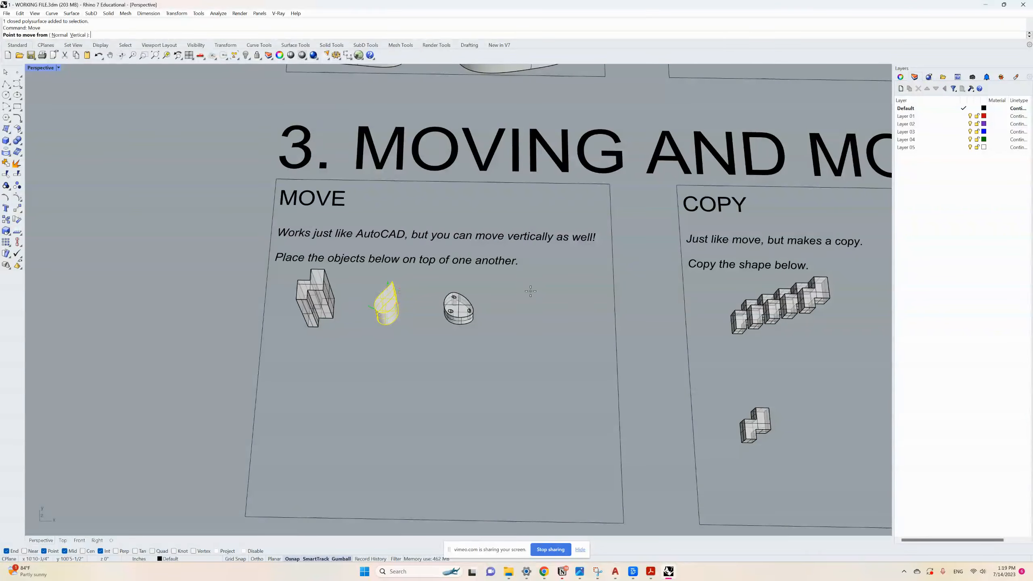
right_drag(531, 294, 310, 212)
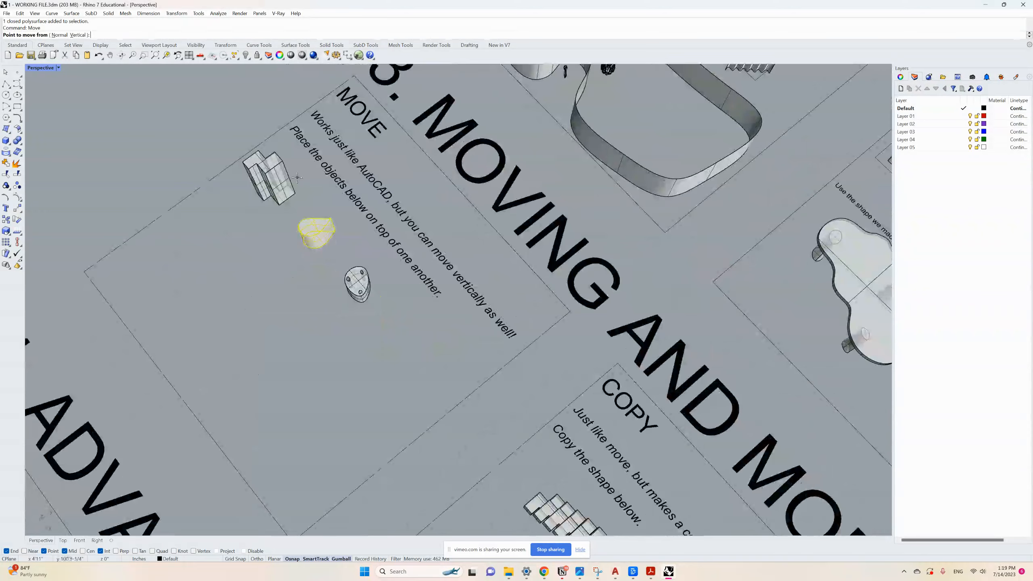
scroll(297, 195, up, 5)
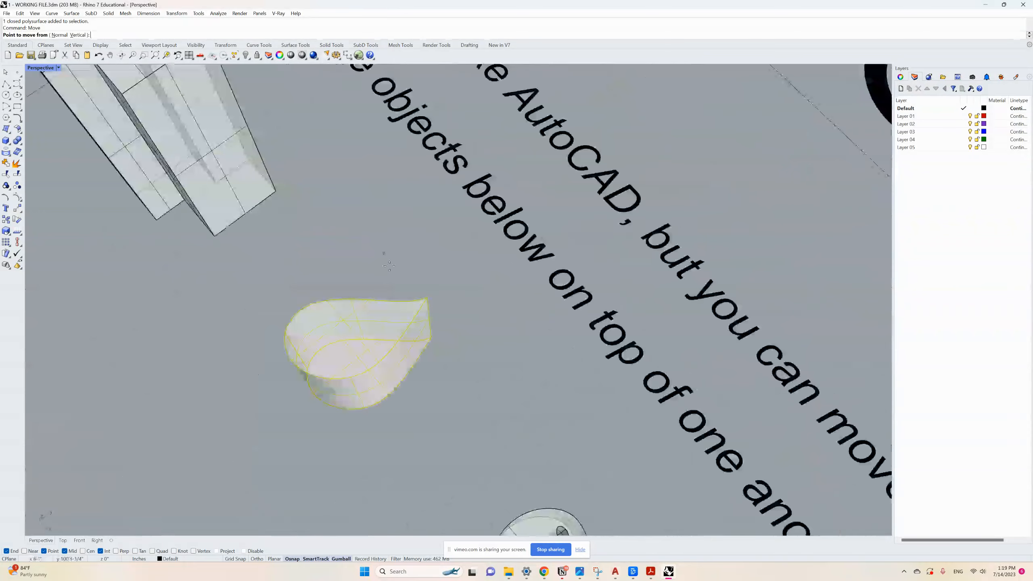
click(432, 338)
scroll(561, 353, down, 8)
scroll(473, 262, up, 5)
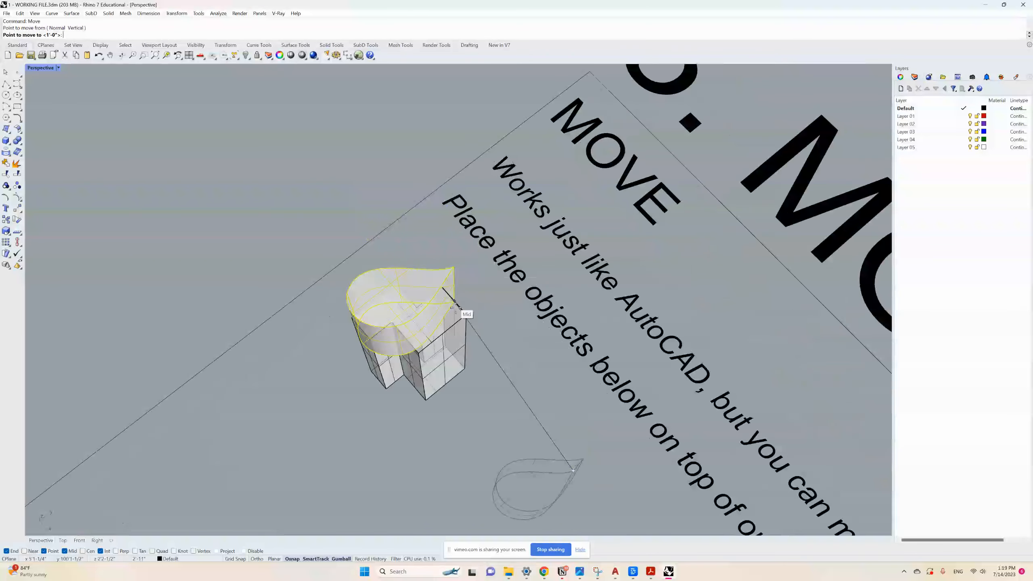
click(465, 314)
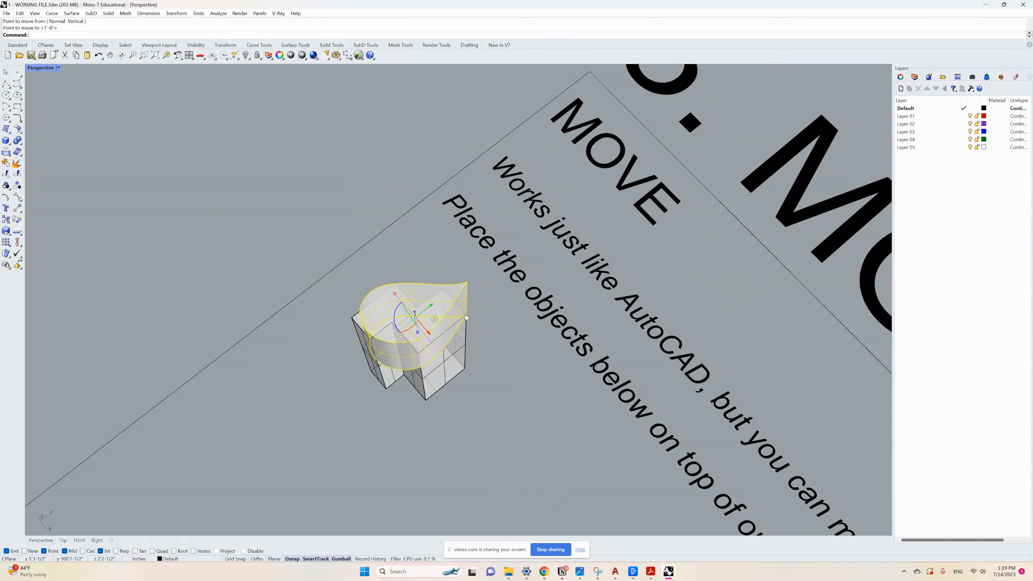
Move the three-hole solid onto the stacked block and teardrop solids
right_drag(465, 314, 411, 339)
scroll(325, 292, down, 4)
click(524, 316)
right_drag(524, 316, 622, 277)
click(681, 208)
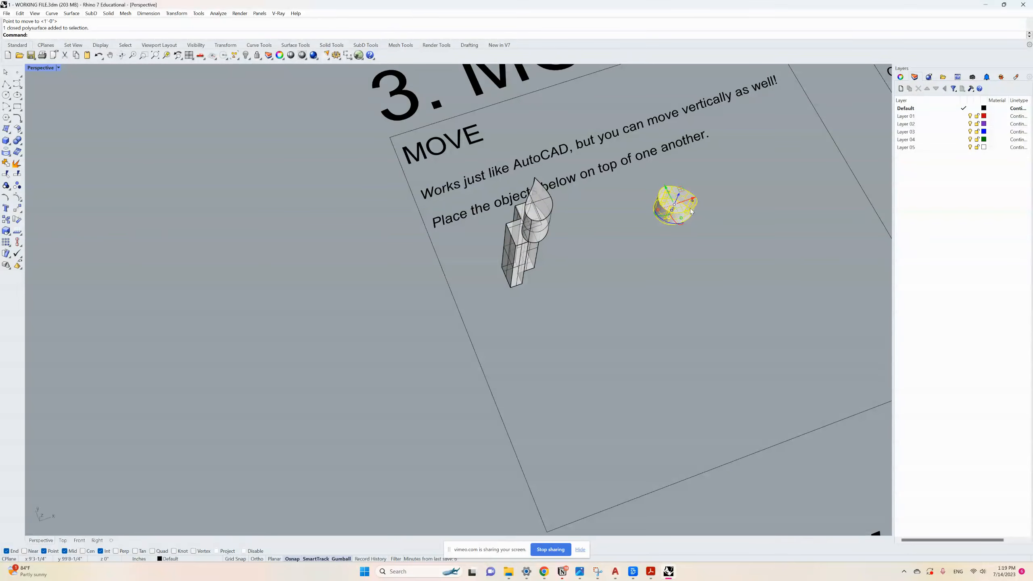
key(Return)
scroll(690, 209, up, 3)
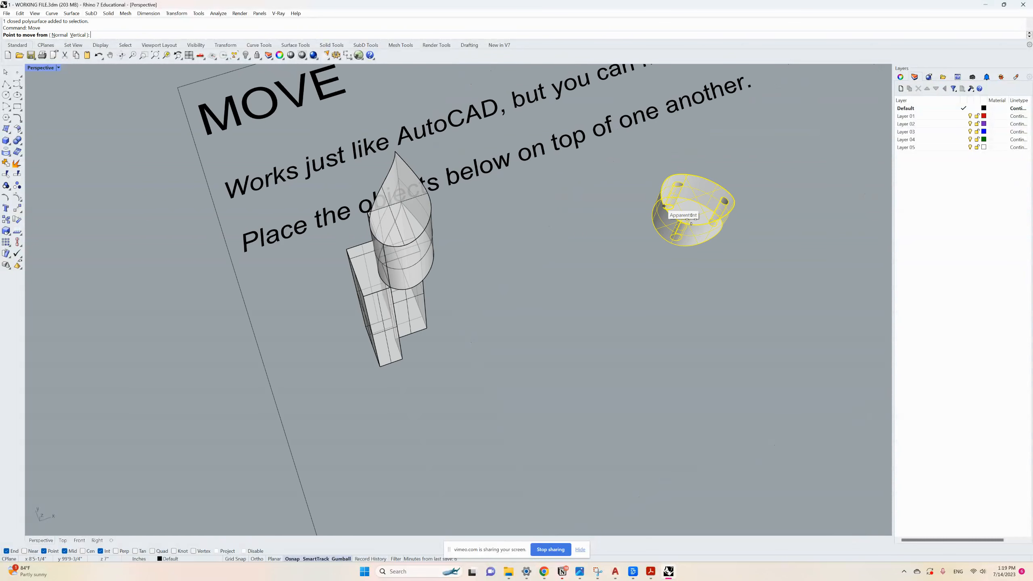